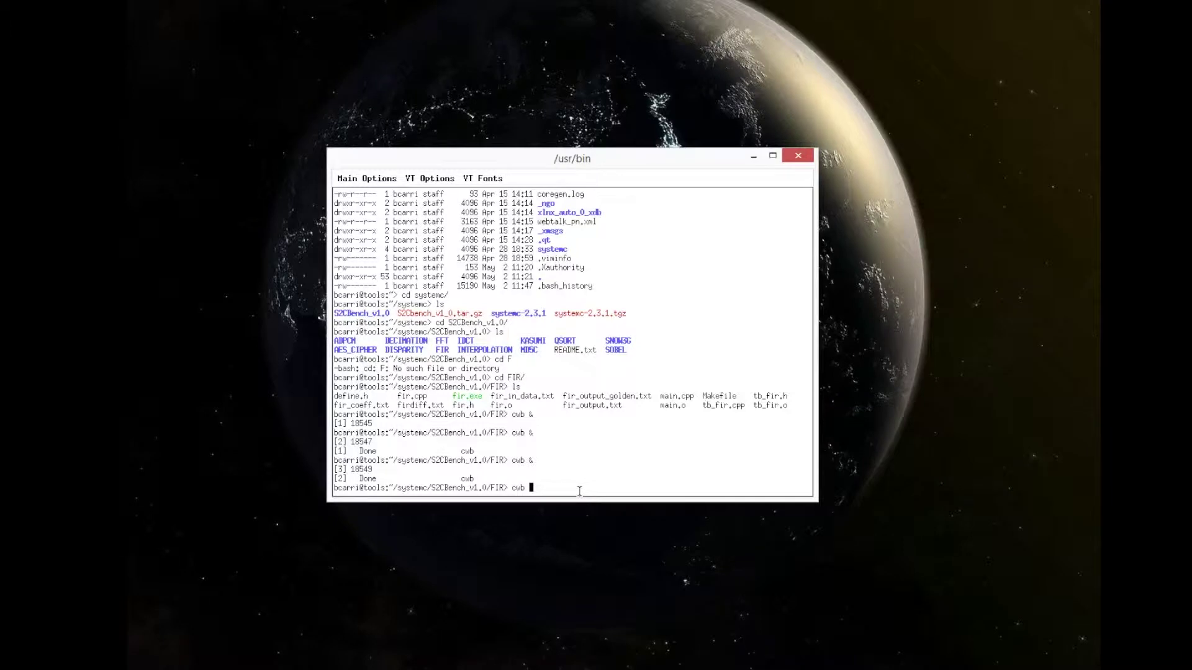
# Step: Start CyberWorkBench by running cwb & from the xterm in the FIR folder
pyautogui.press('Return')
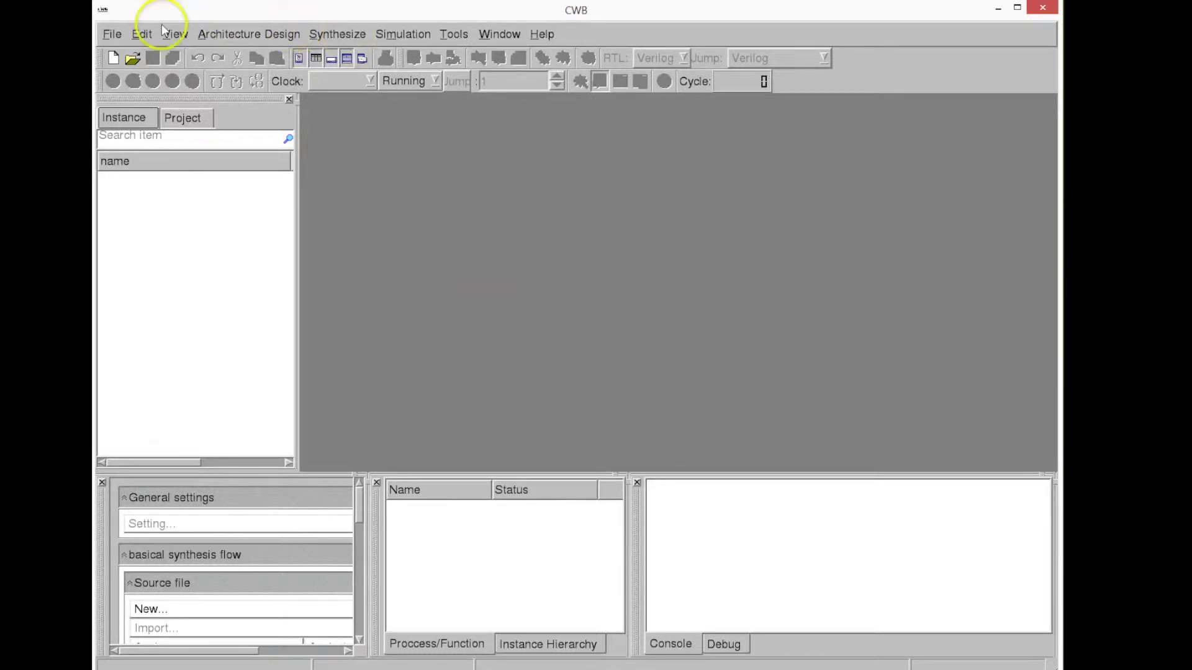
# Step: Begin a new workspace and climb the Look in folder up to the filesystem root
pyautogui.click(114, 36)
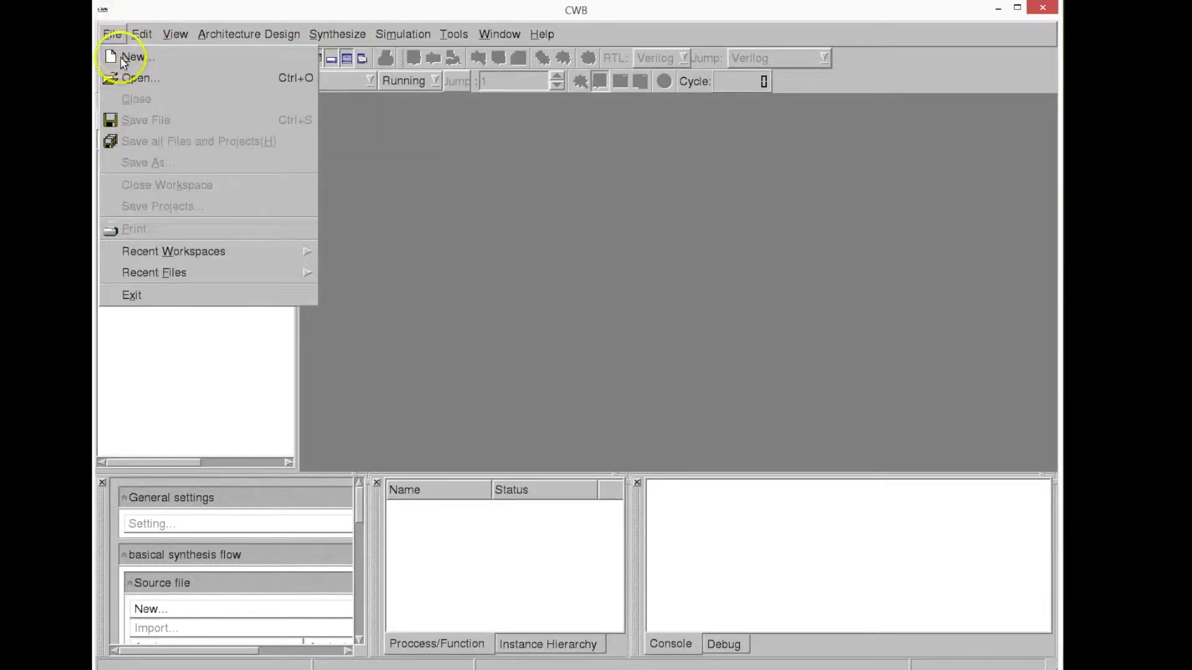
pyautogui.click(127, 57)
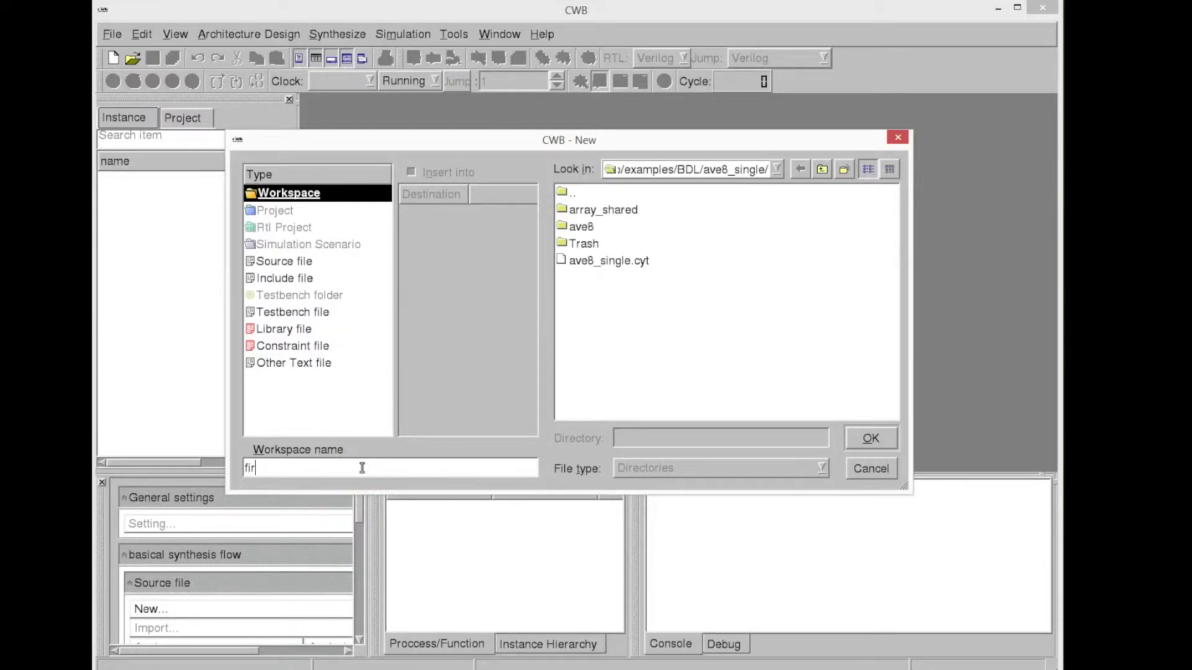
pyautogui.click(821, 170)
pyautogui.click(822, 170)
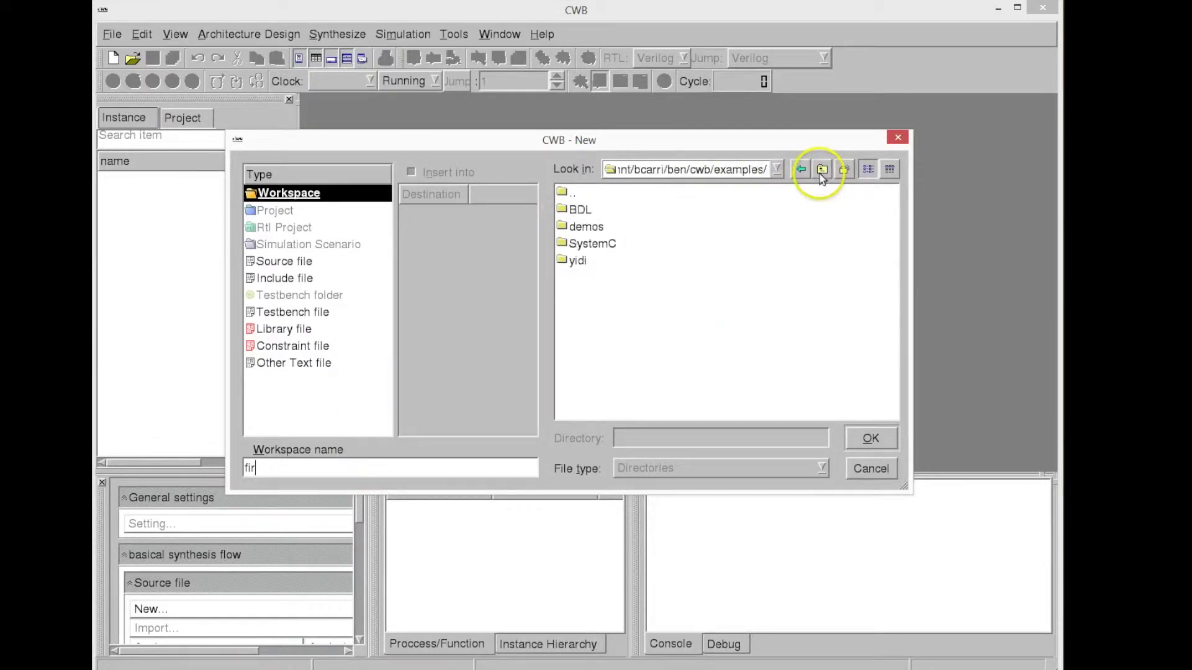
pyautogui.click(822, 170)
pyautogui.click(821, 170)
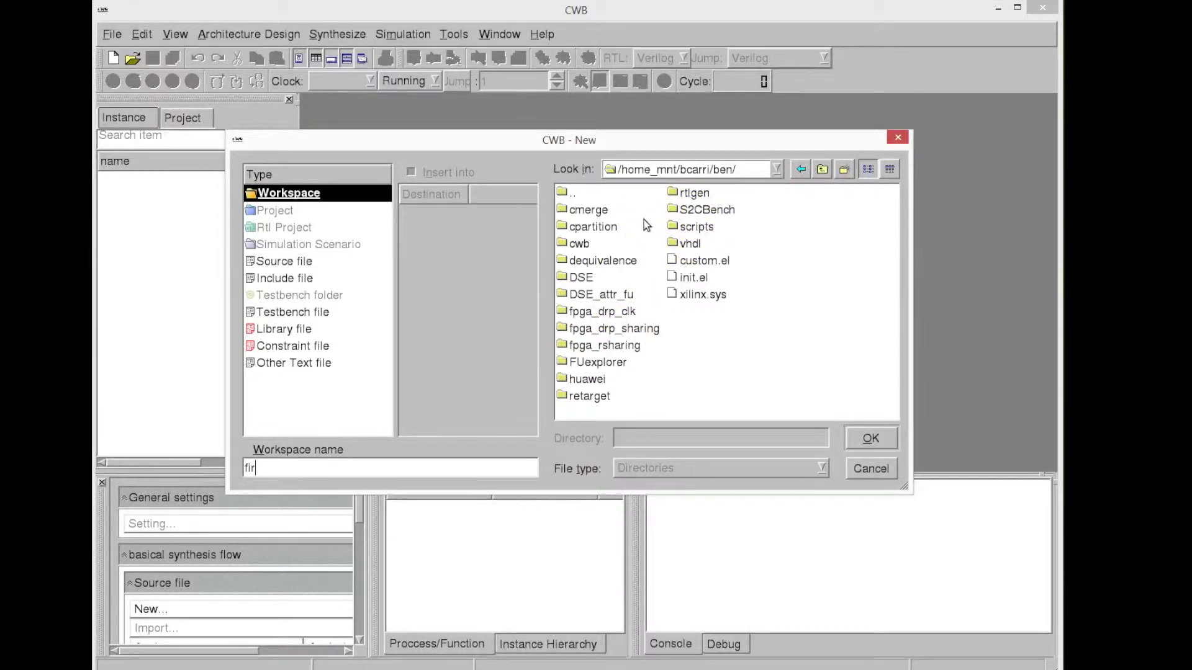
pyautogui.click(820, 174)
pyautogui.click(820, 173)
pyautogui.click(820, 174)
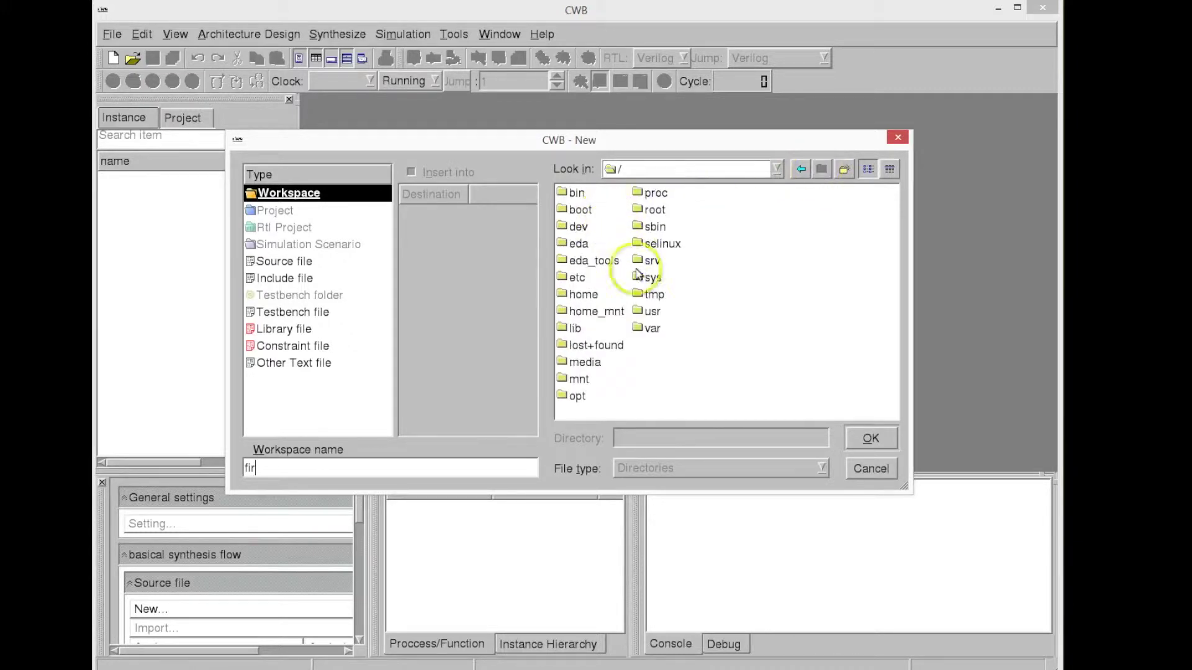
# Step: Browse into home/systemc/S2CBench_v1.0/FIR and create the workspace fir_hls there
pyautogui.doubleClick(581, 295)
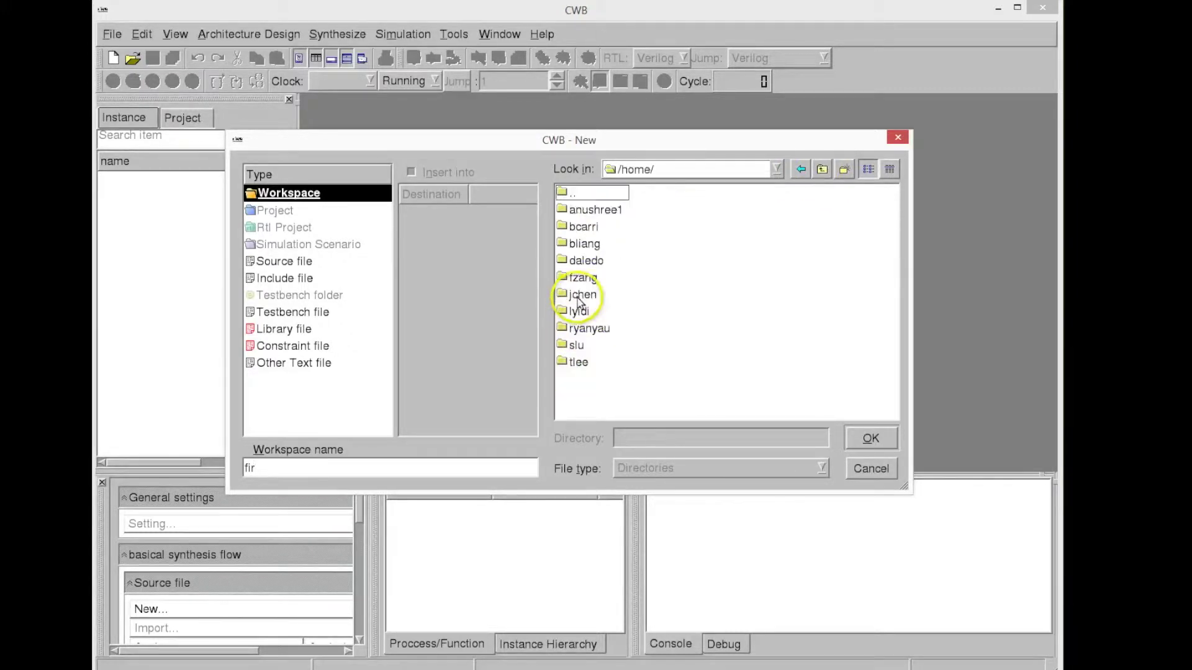
pyautogui.doubleClick(583, 226)
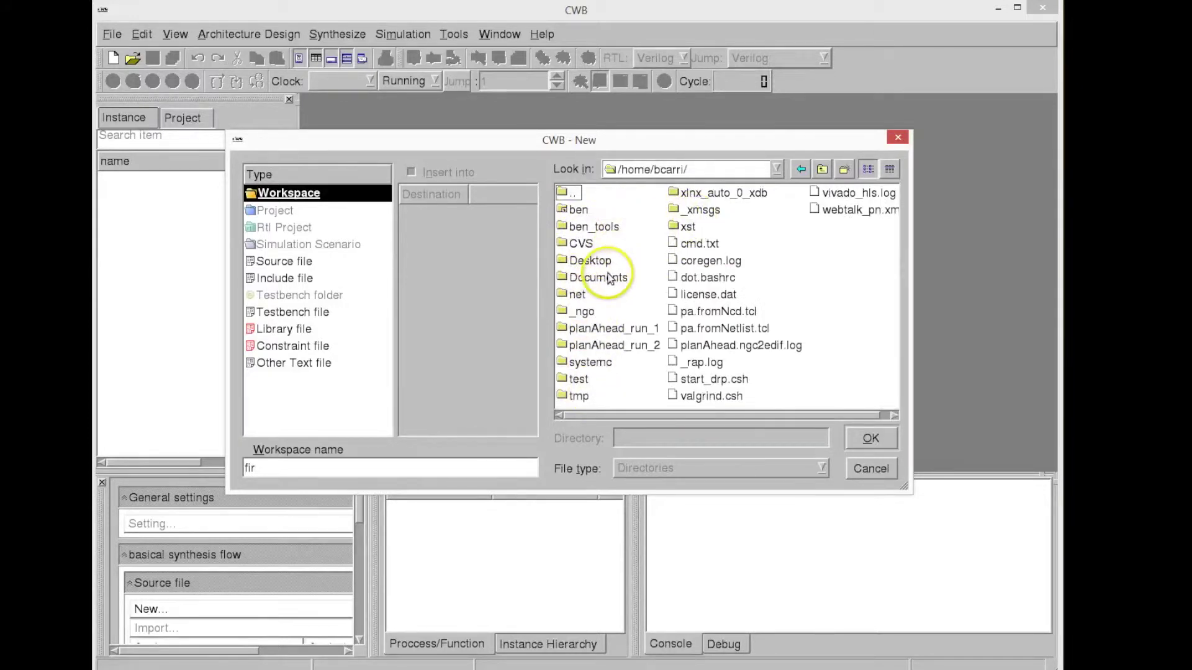
pyautogui.doubleClick(604, 363)
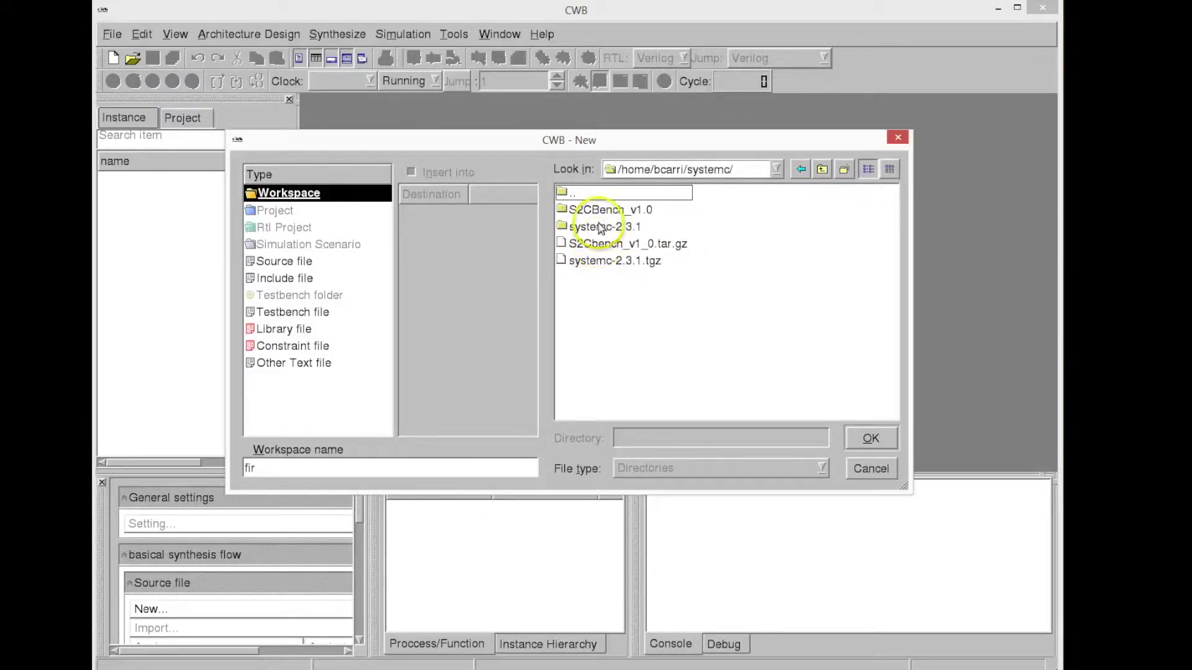
pyautogui.doubleClick(599, 211)
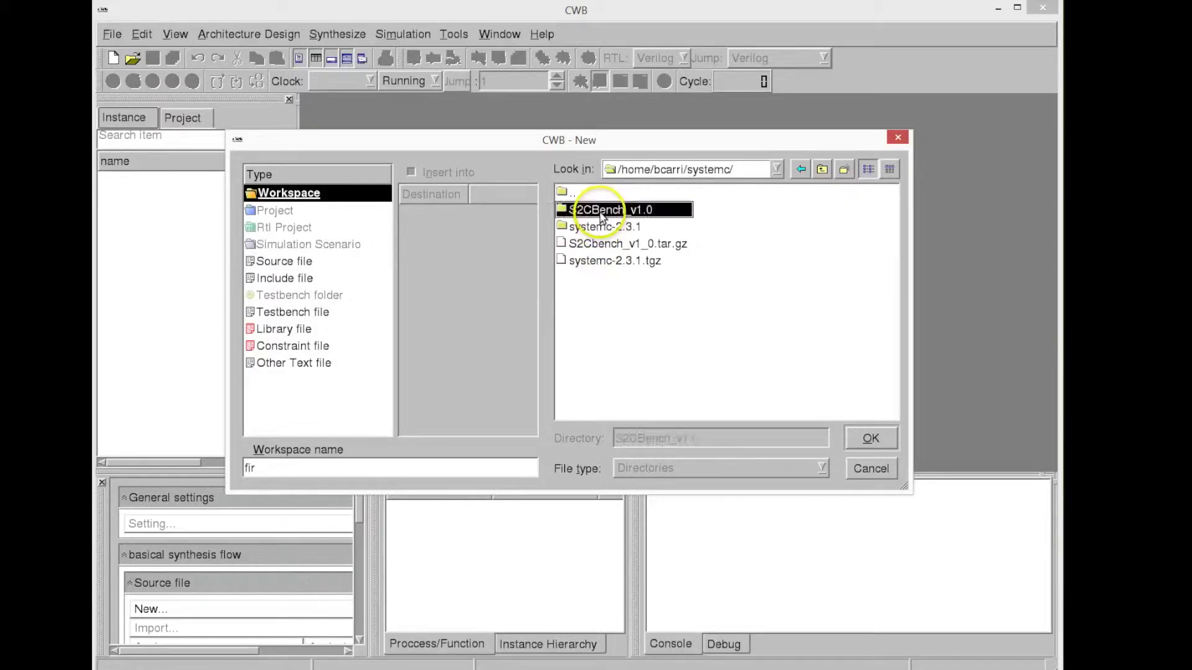
pyautogui.doubleClick(577, 294)
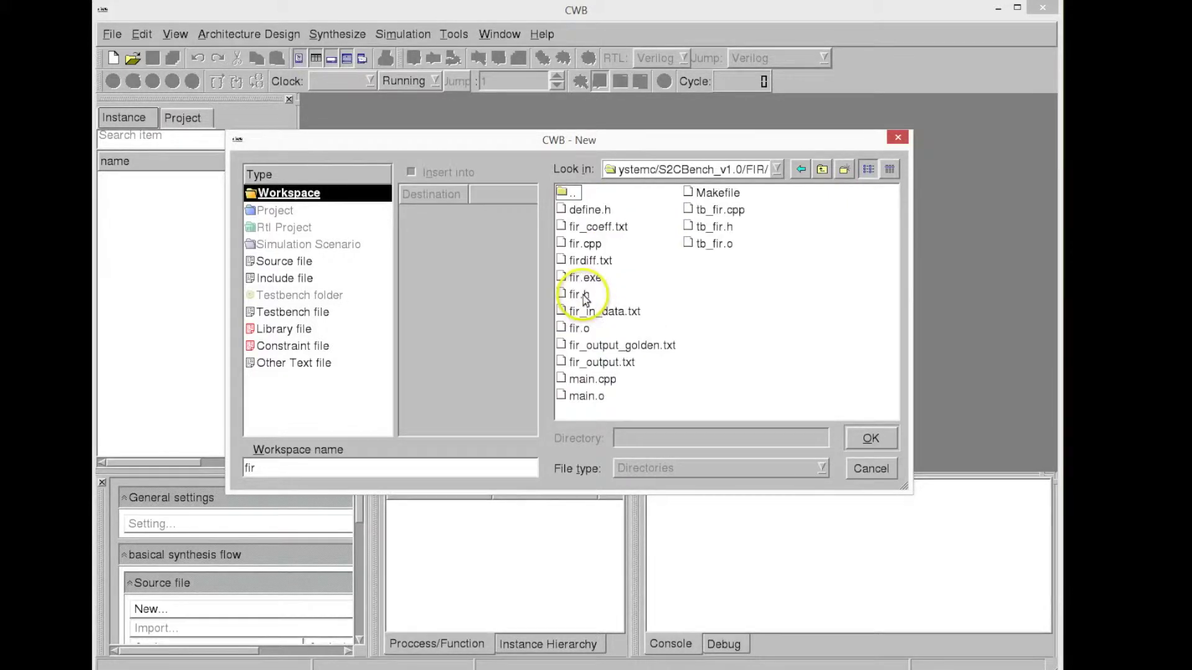
pyautogui.click(325, 464)
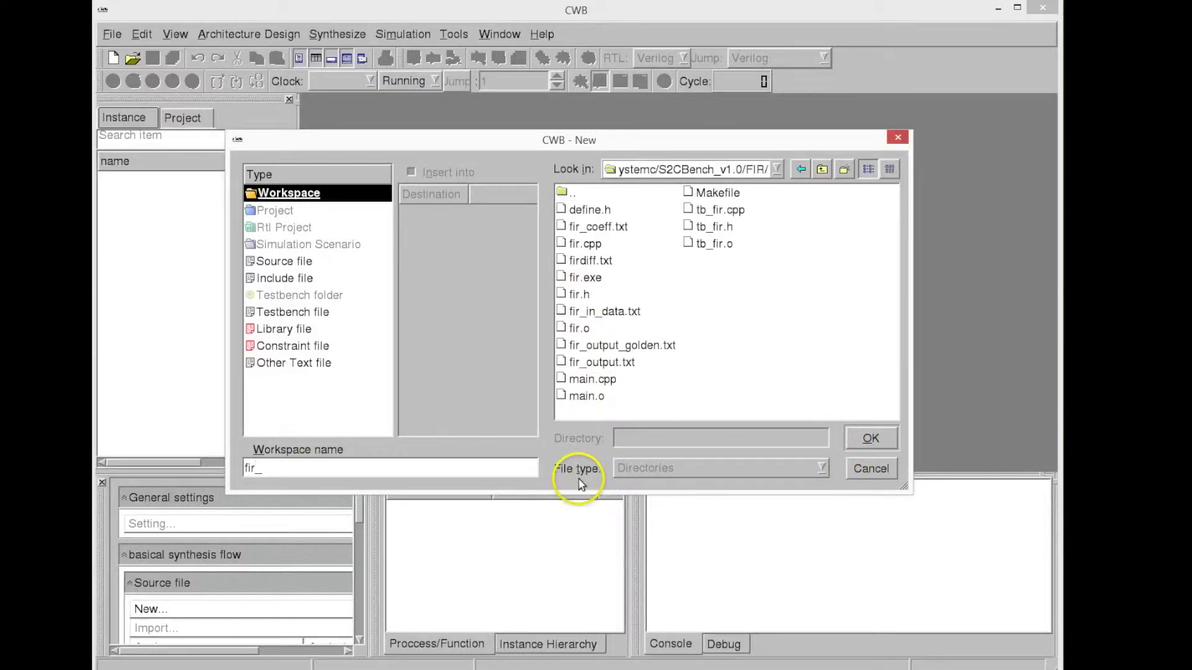
pyautogui.click(871, 439)
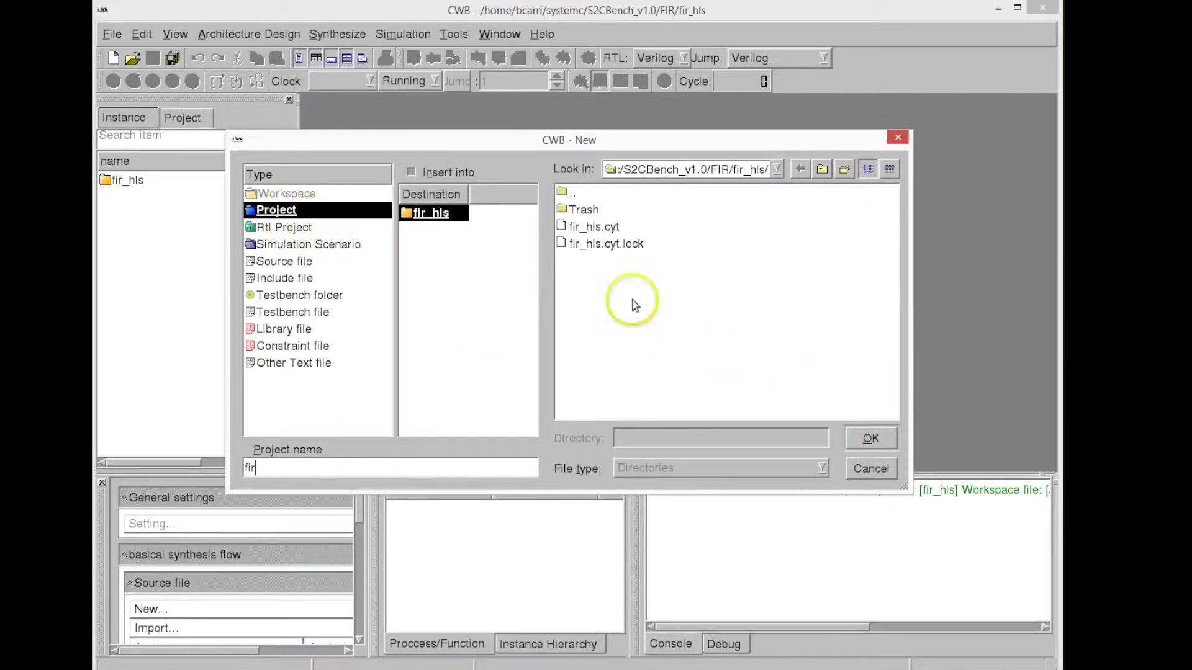
# Step: Create the fir project with a 1/100ns clock unit and an FPGA target
pyautogui.click(881, 441)
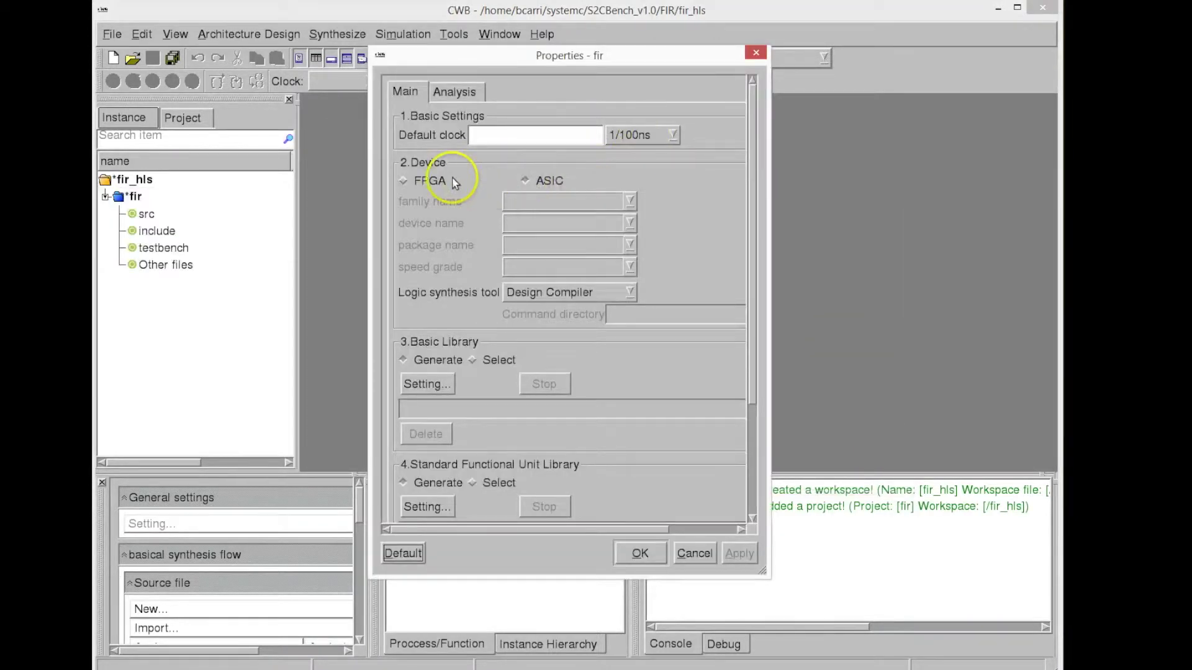
pyautogui.click(421, 187)
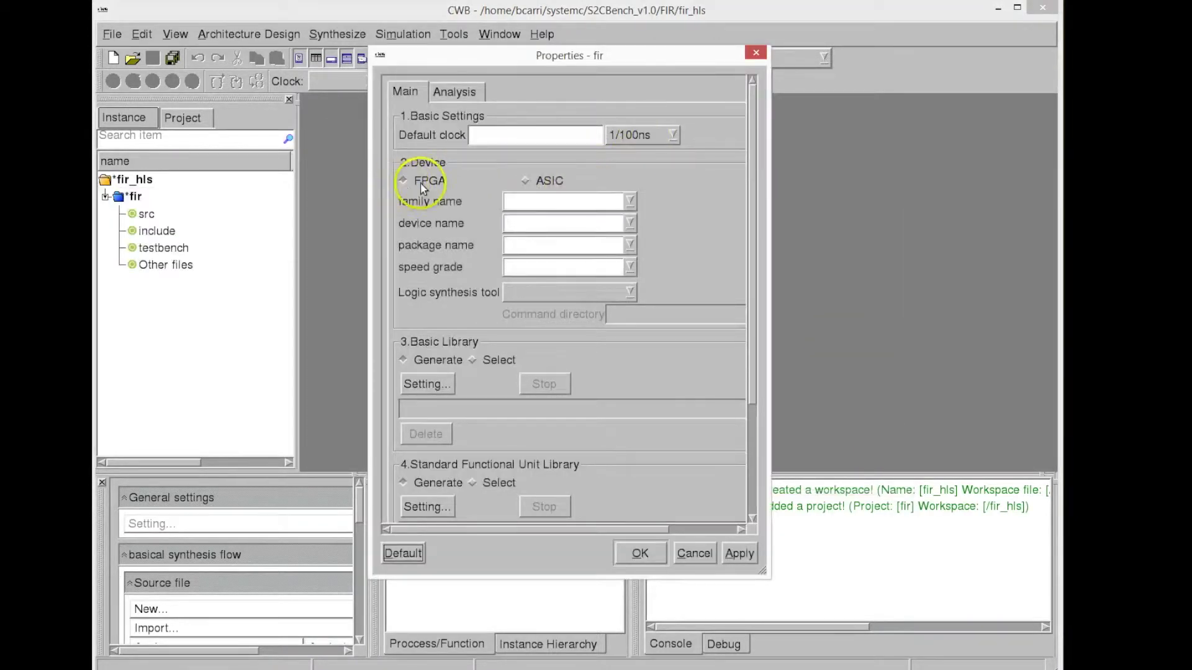
pyautogui.click(525, 182)
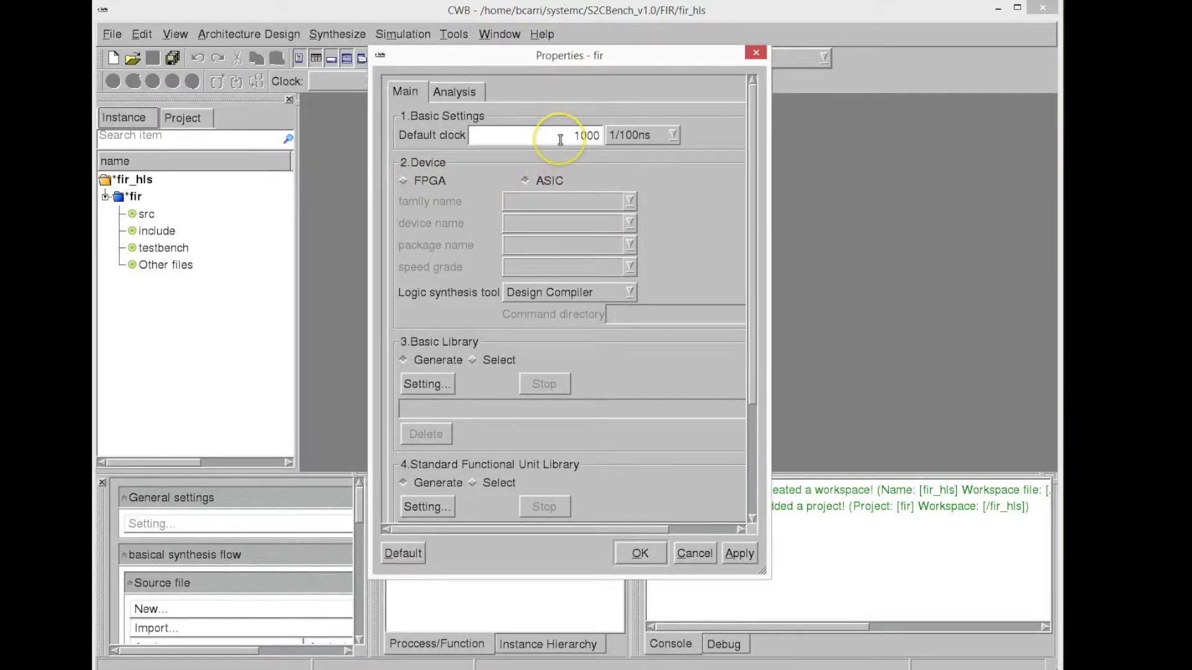
pyautogui.click(674, 135)
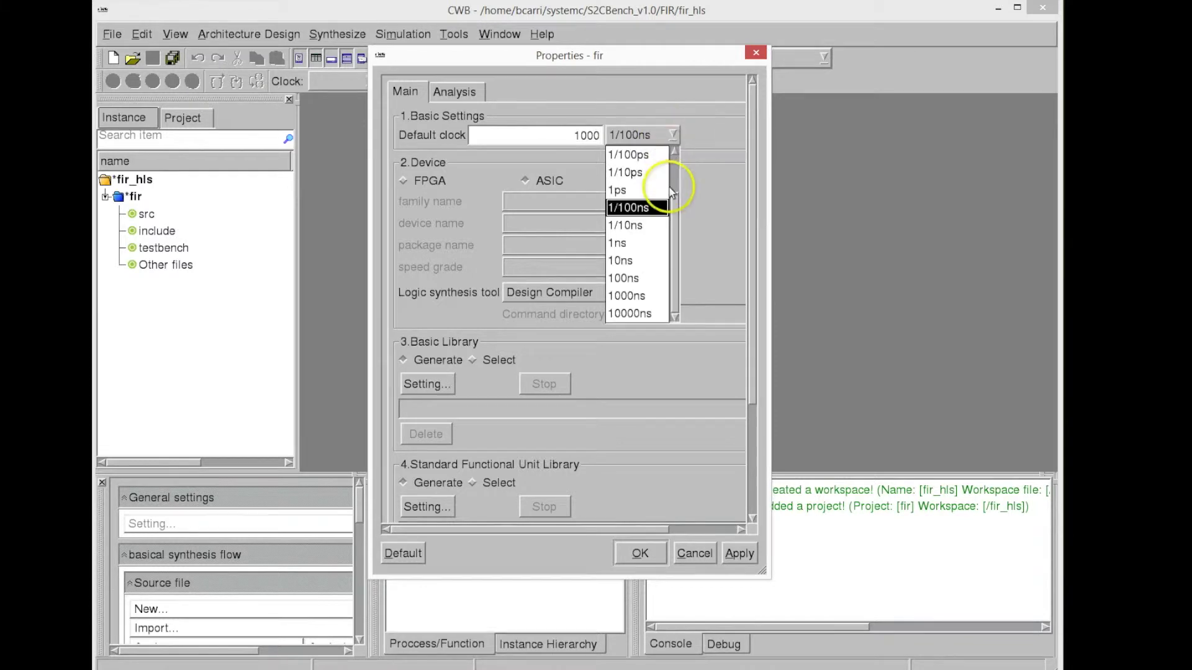
pyautogui.click(652, 209)
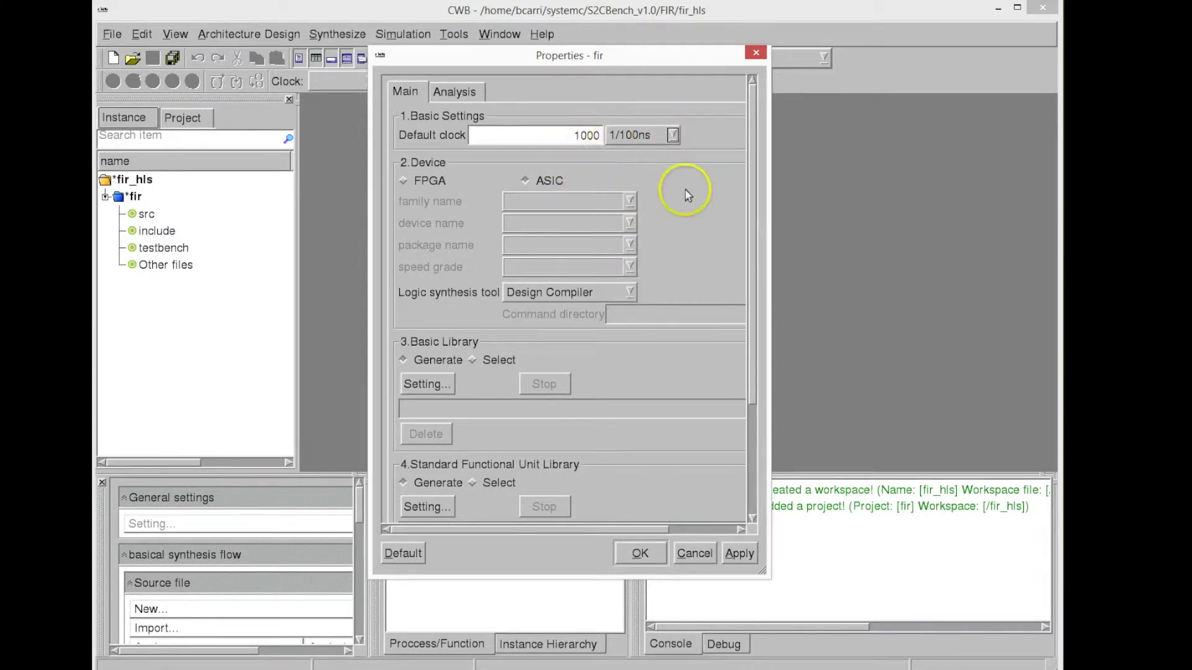
pyautogui.click(631, 291)
pyautogui.click(630, 289)
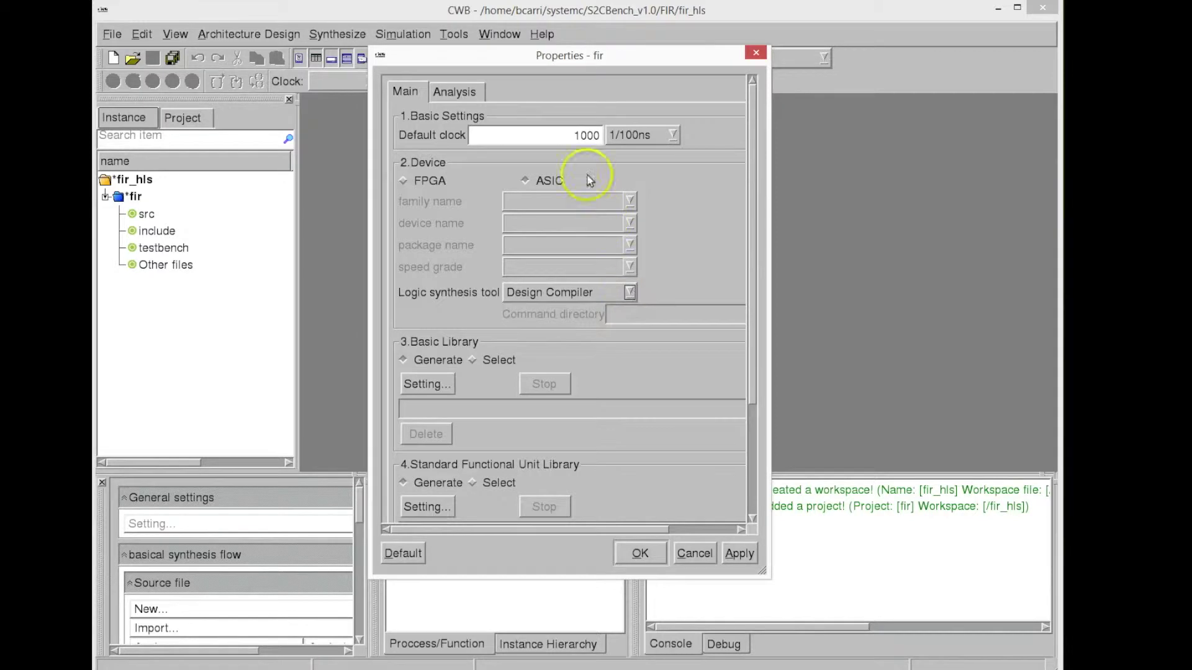
pyautogui.click(402, 182)
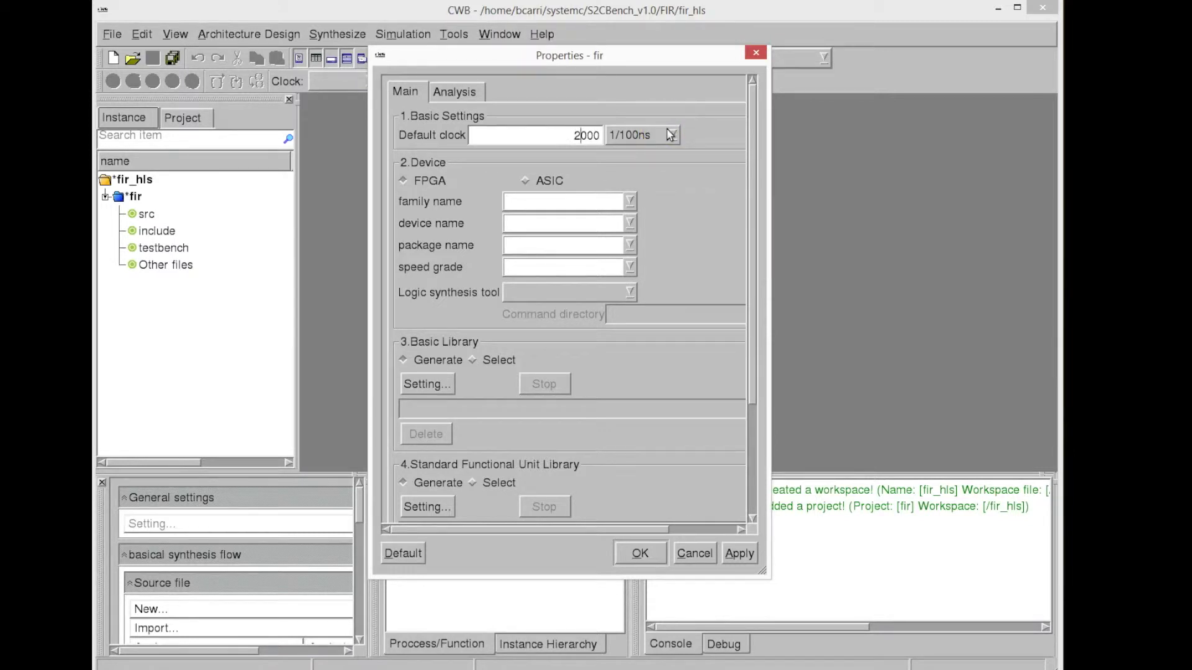
# Step: Set family virtex5, device XC5VFX30T, package FF665, speed -2, and ISE for logic synthesis
pyautogui.click(629, 205)
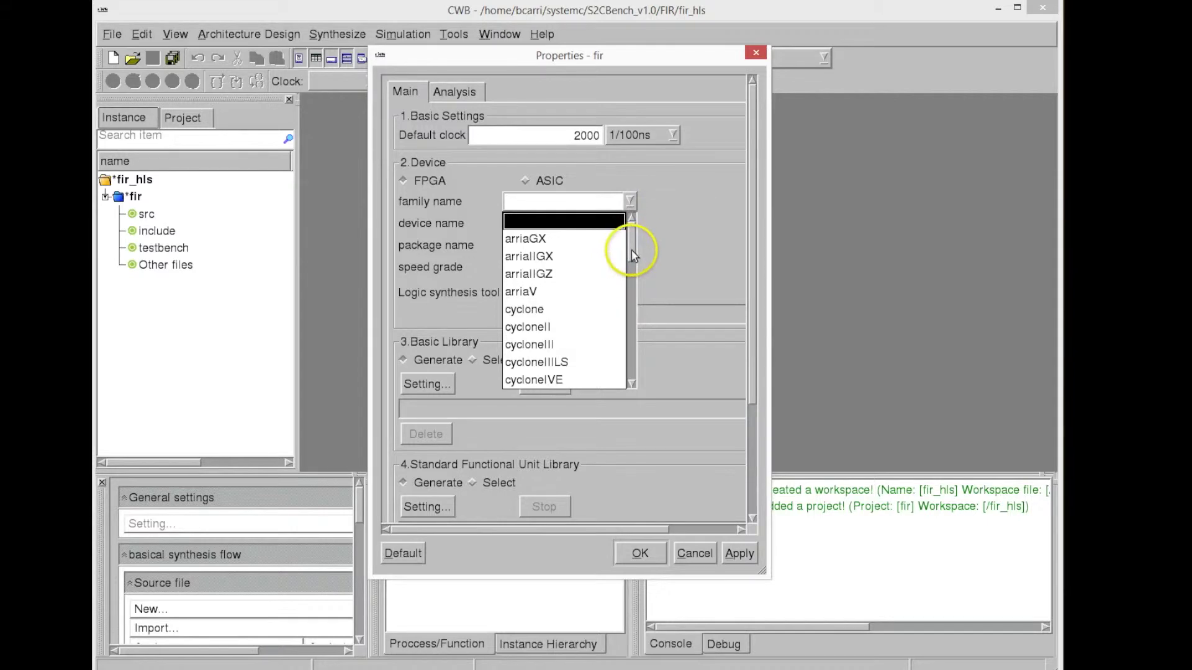
pyautogui.moveTo(631, 251); pyautogui.dragTo(639, 365)
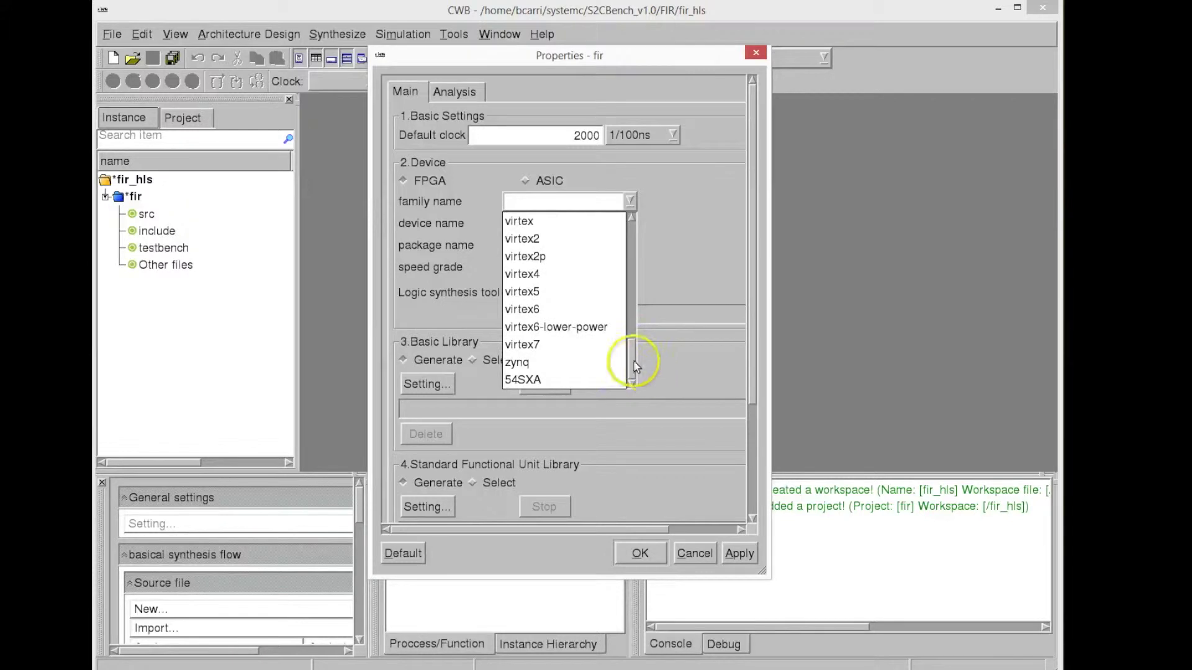
pyautogui.click(535, 293)
pyautogui.click(628, 223)
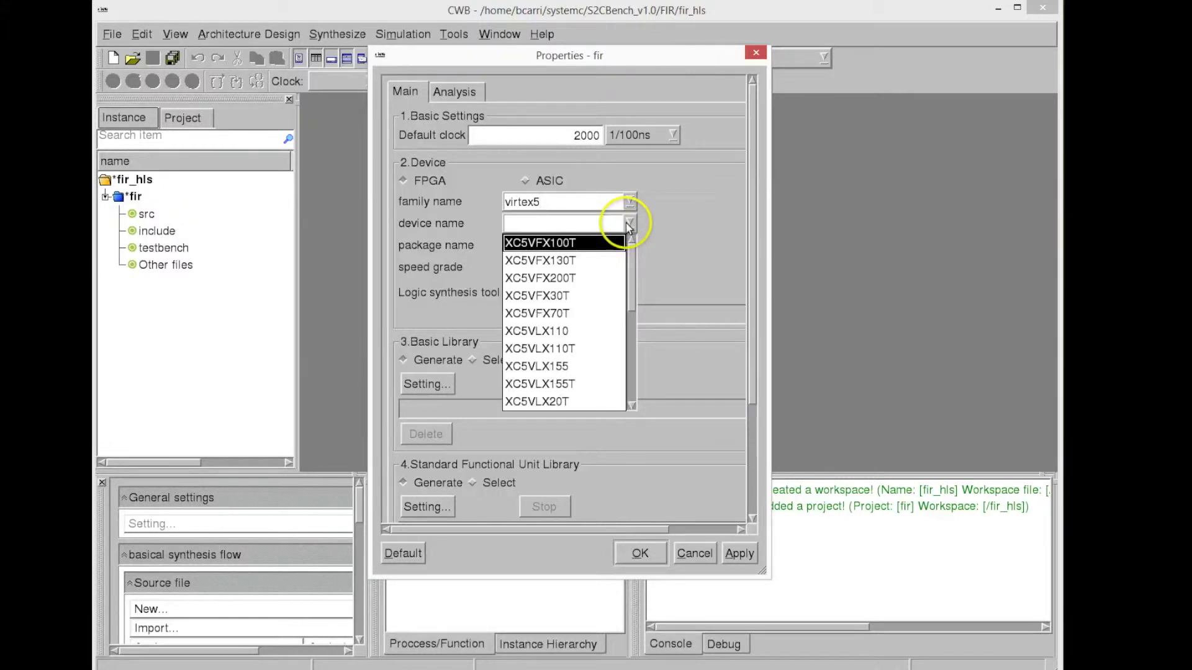
pyautogui.click(563, 296)
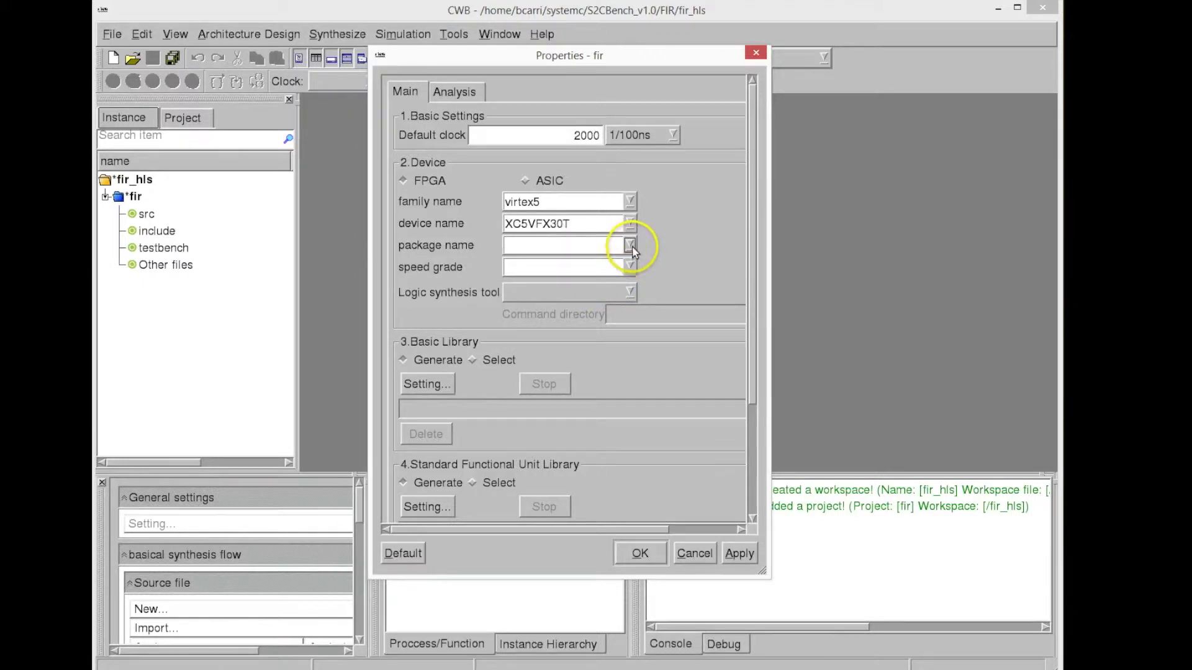
pyautogui.click(631, 245)
pyautogui.click(624, 265)
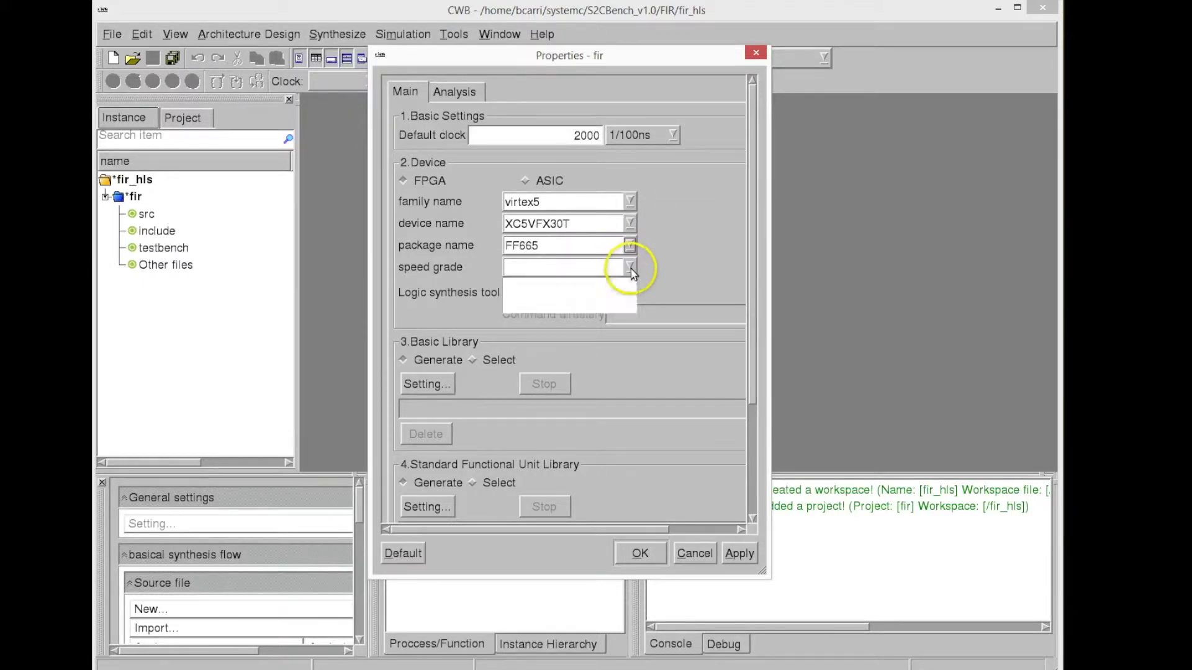
pyautogui.click(630, 267)
pyautogui.click(586, 307)
pyautogui.click(630, 292)
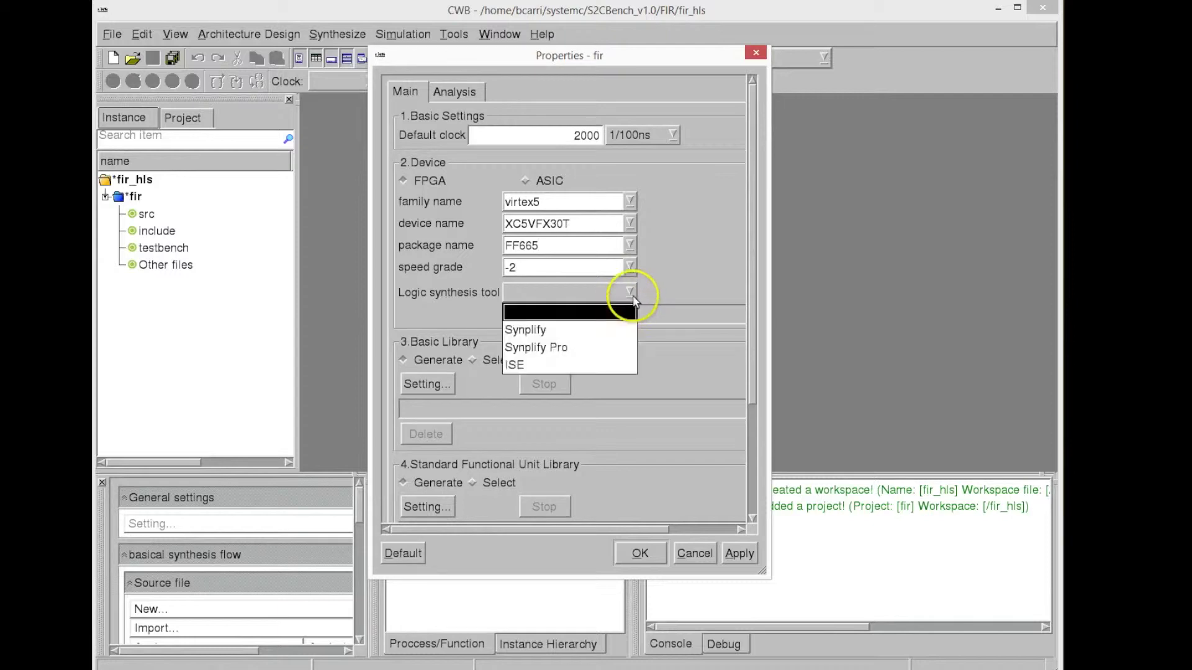
pyautogui.click(525, 365)
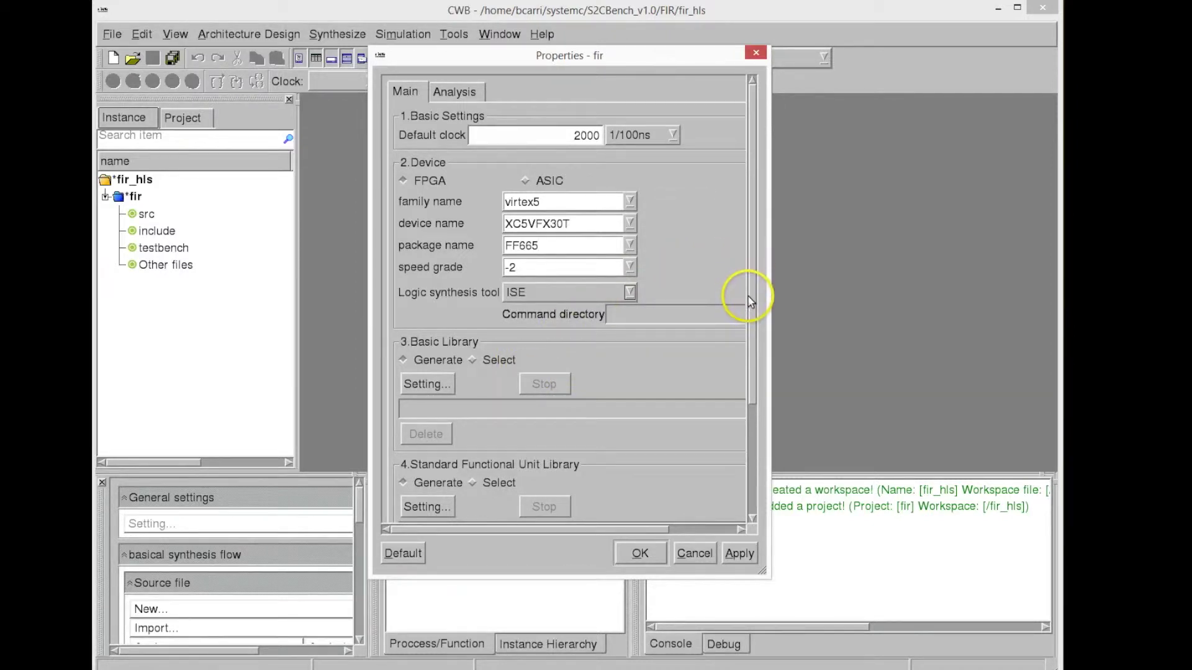
# Step: Set the basic library to the existing file fpga_v5.BLIB
pyautogui.moveTo(750, 292); pyautogui.dragTo(755, 352)
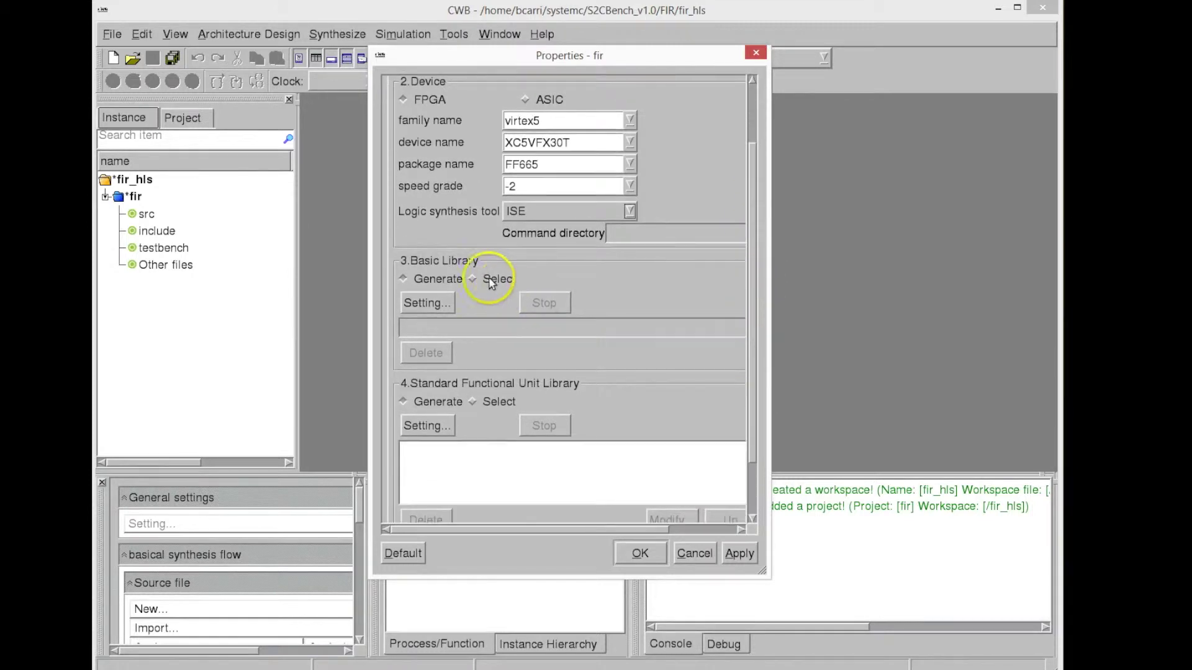
pyautogui.click(471, 287)
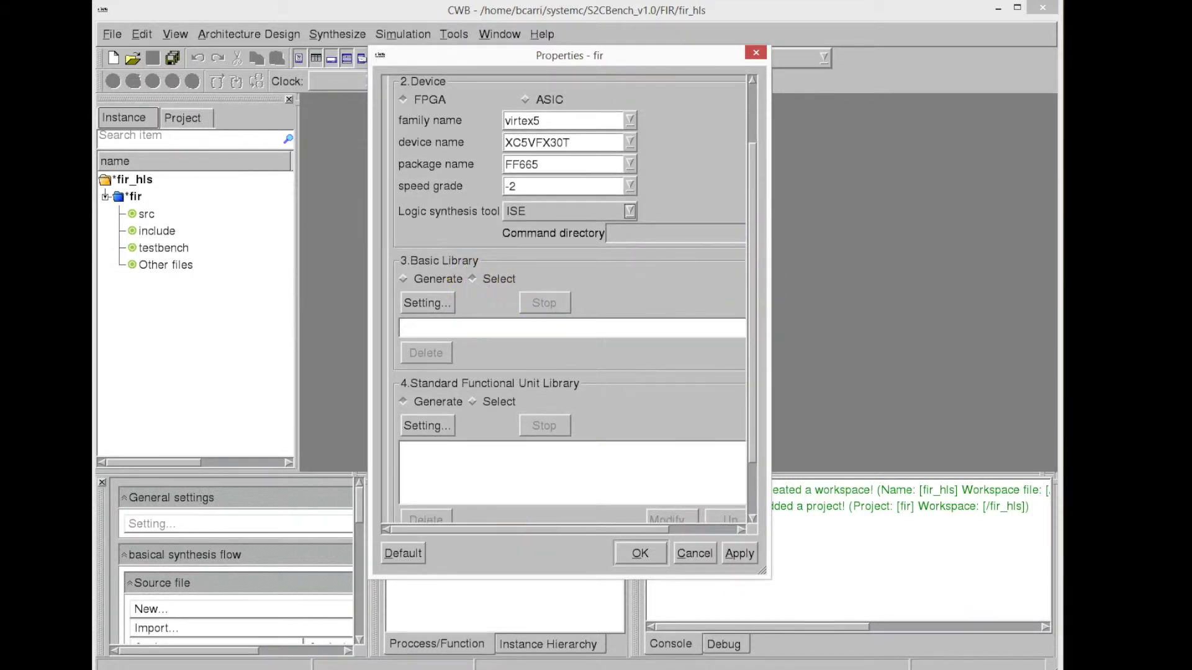
pyautogui.click(422, 304)
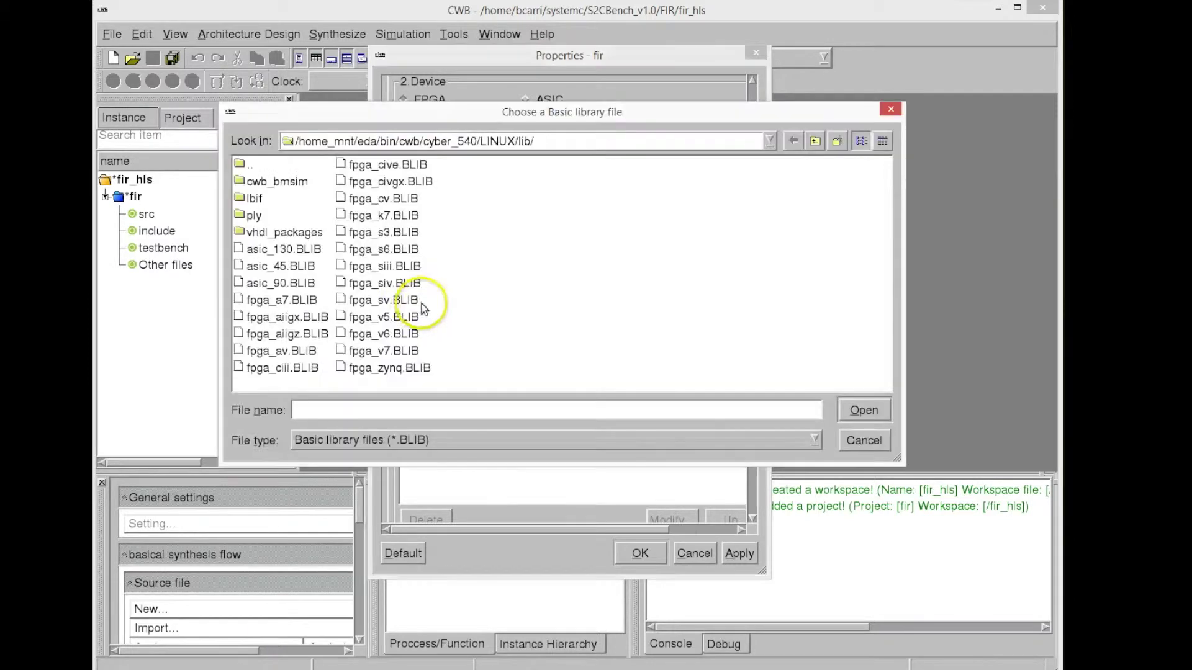
pyautogui.click(390, 317)
pyautogui.click(863, 411)
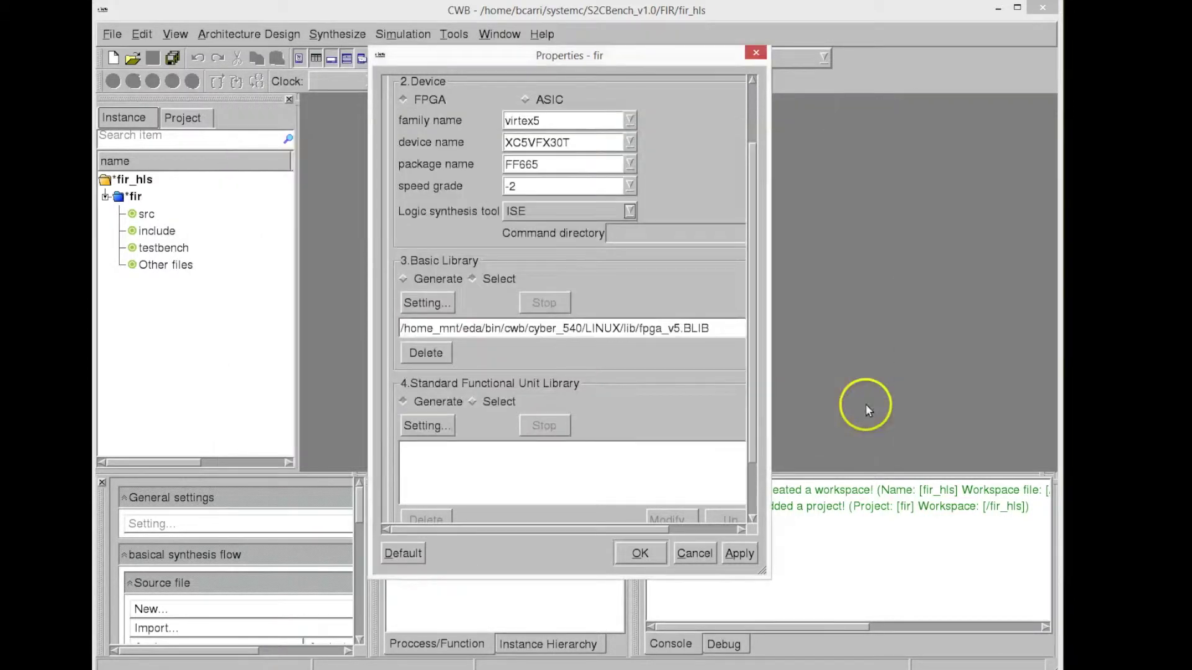
# Step: Load fpga_v5.FLIB as the standard functional unit library
pyautogui.moveTo(753, 404); pyautogui.dragTo(754, 470)
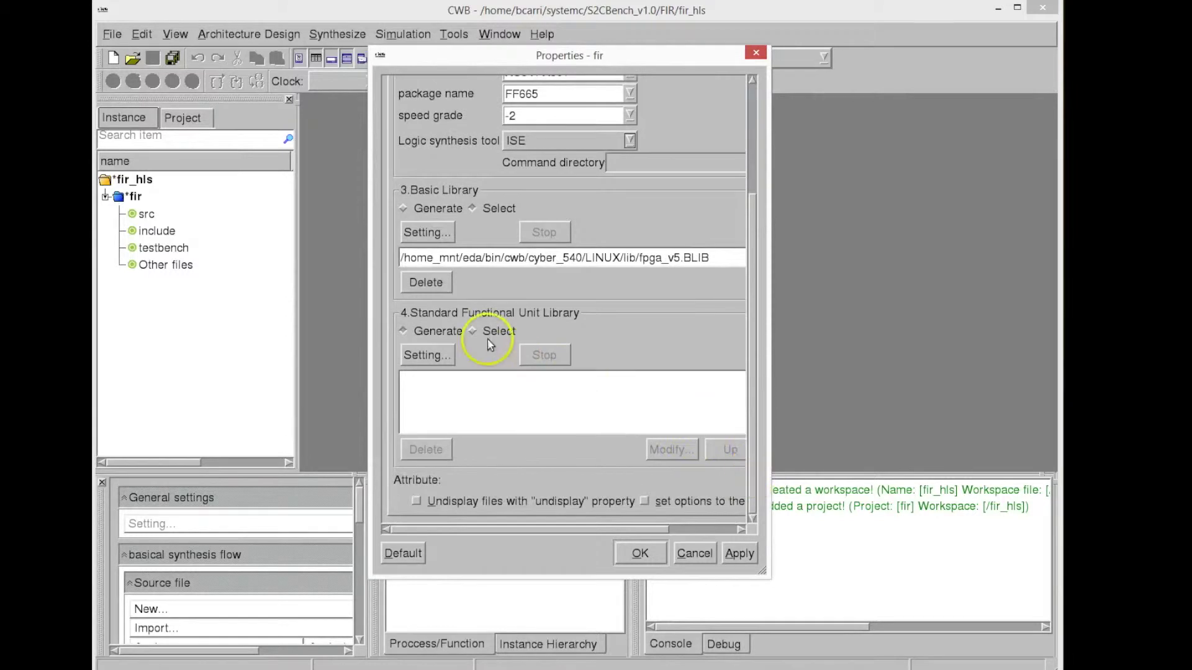
pyautogui.click(426, 355)
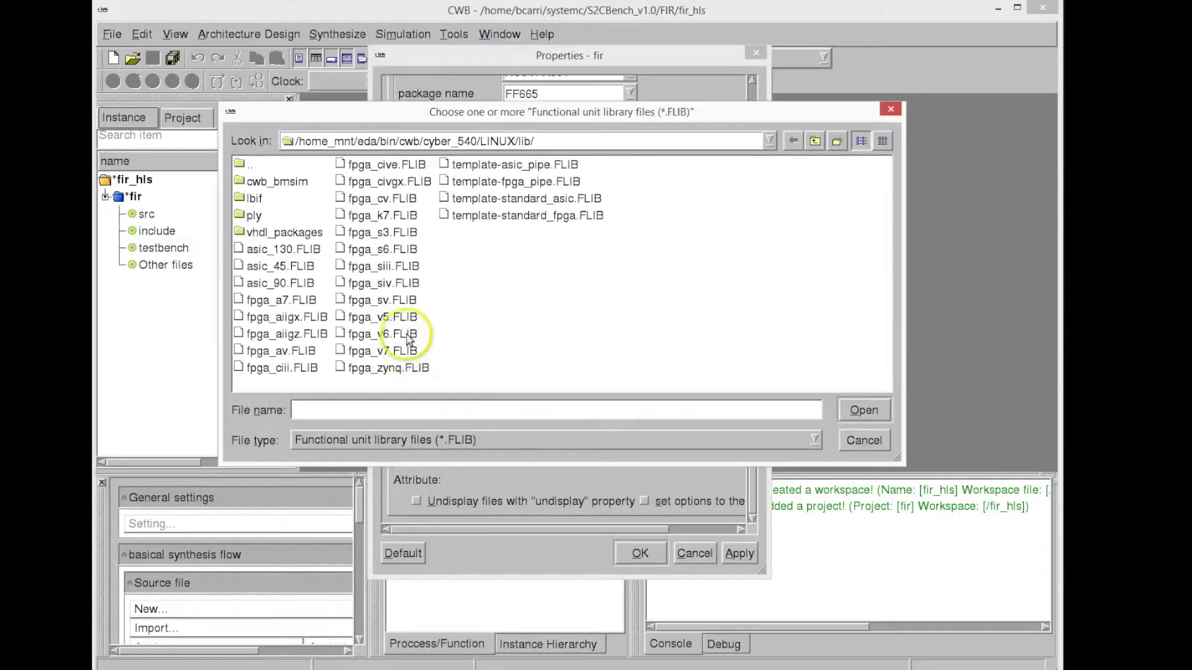
pyautogui.click(391, 317)
pyautogui.click(864, 411)
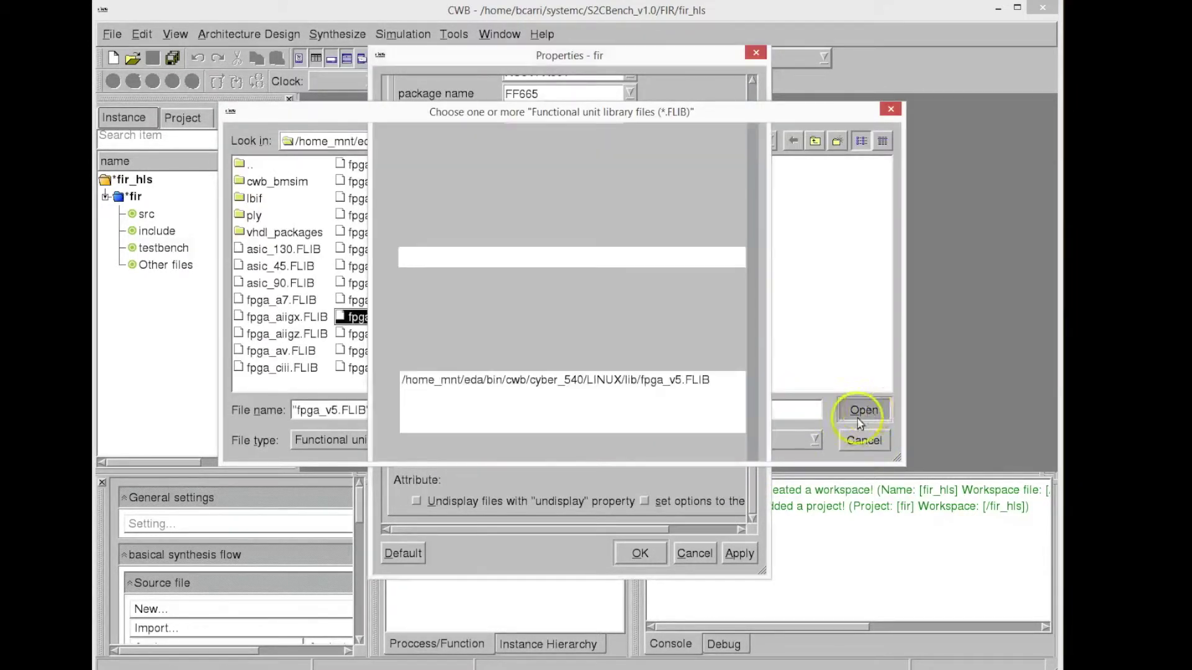
pyautogui.click(758, 551)
# Step: Accept the fir project properties and start an import into the src folder
pyautogui.click(640, 553)
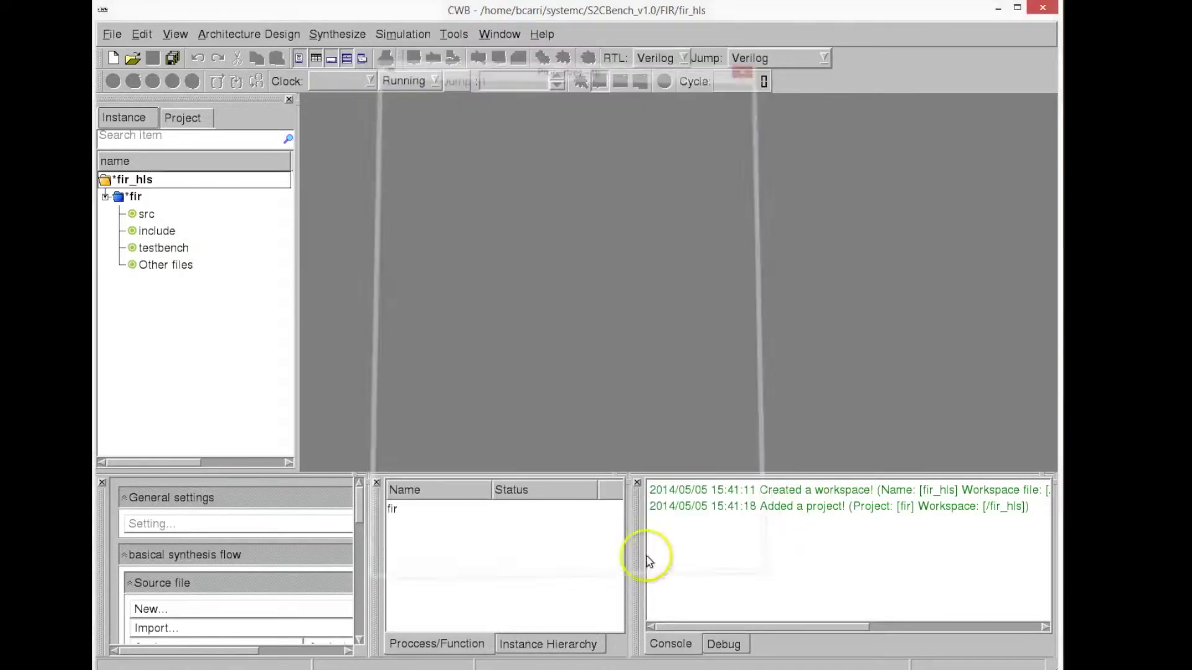
pyautogui.click(145, 217)
pyautogui.rightClick(146, 218)
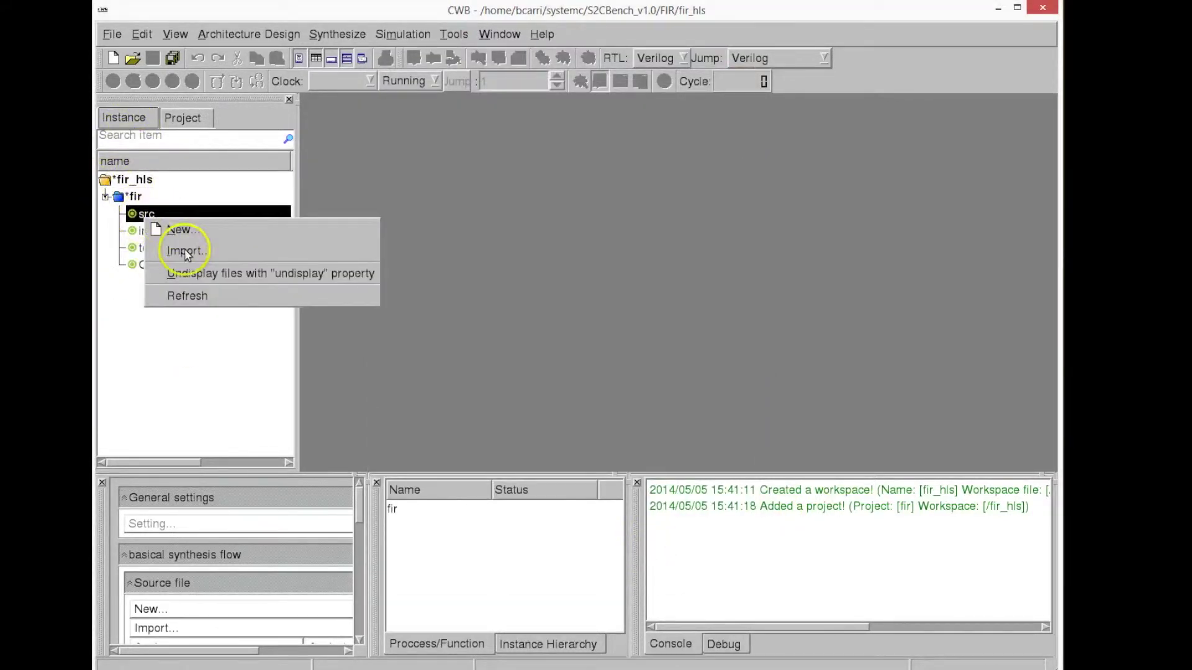
pyautogui.click(175, 252)
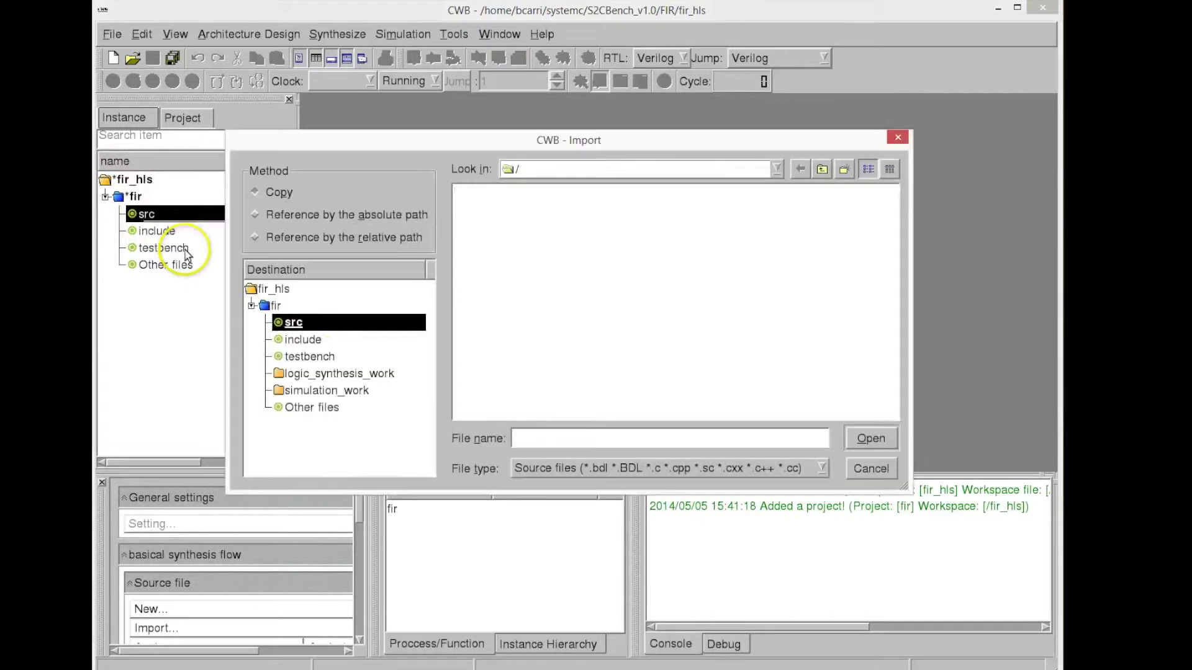
# Step: Browse to the S2CBench_v1.0/FIR folder and import fir.cpp into src
pyautogui.click(822, 170)
pyautogui.click(822, 170)
pyautogui.click(822, 170)
pyautogui.click(821, 170)
pyautogui.click(822, 170)
pyautogui.click(821, 170)
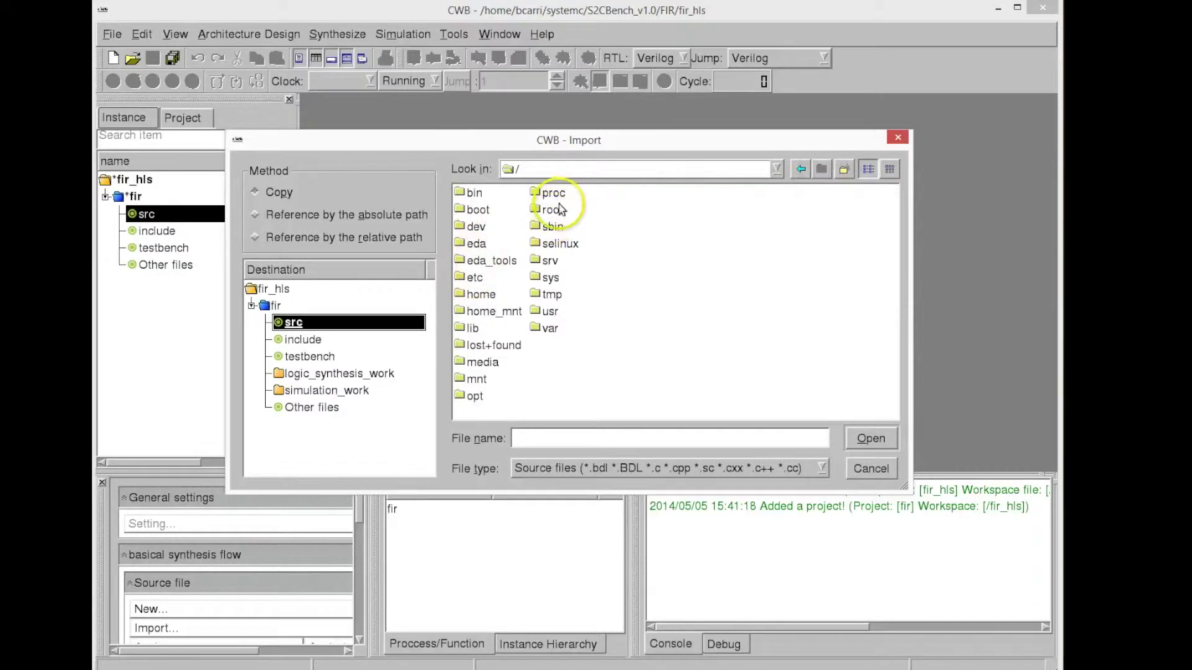
pyautogui.doubleClick(483, 296)
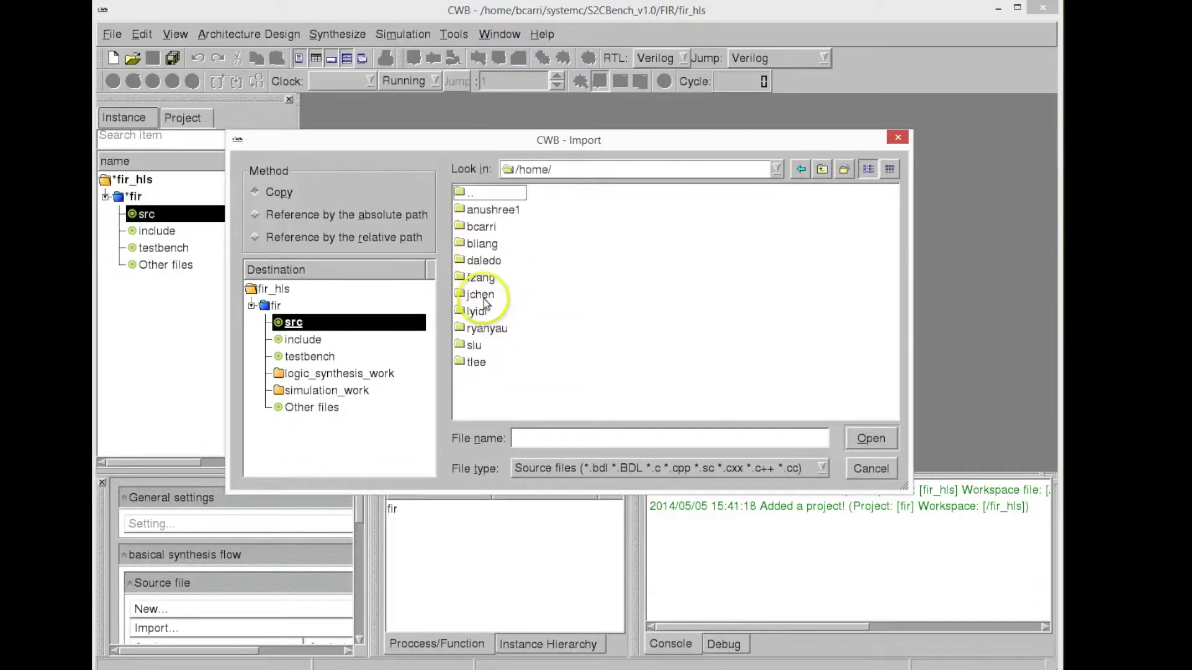
pyautogui.doubleClick(482, 227)
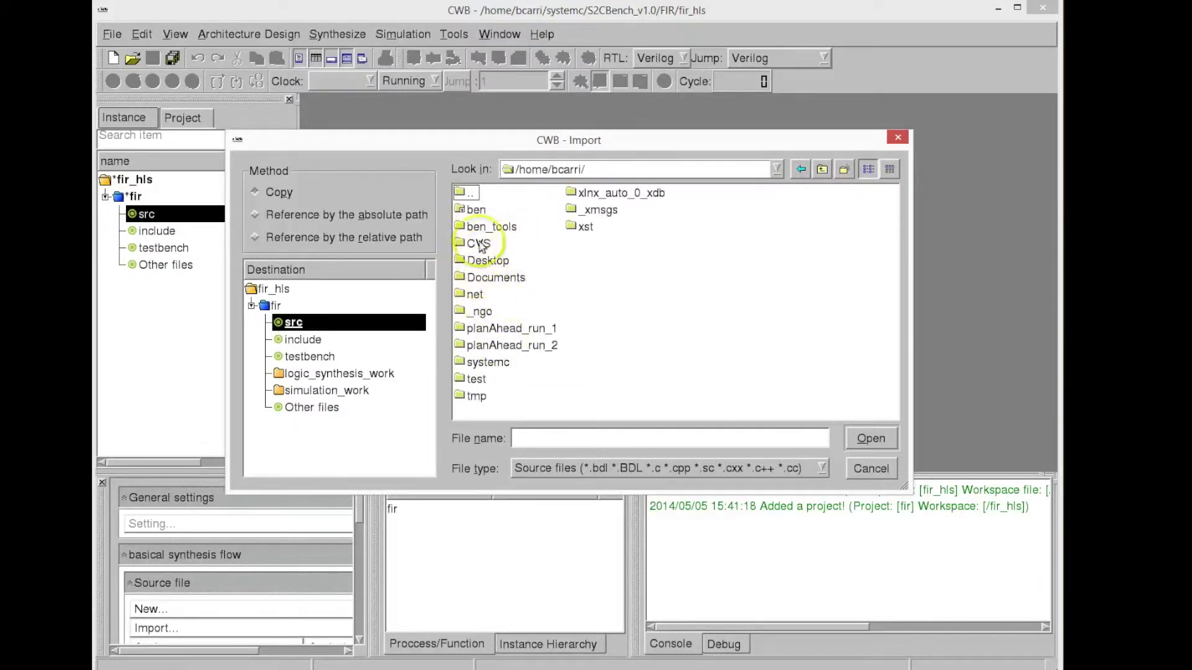
pyautogui.doubleClick(475, 213)
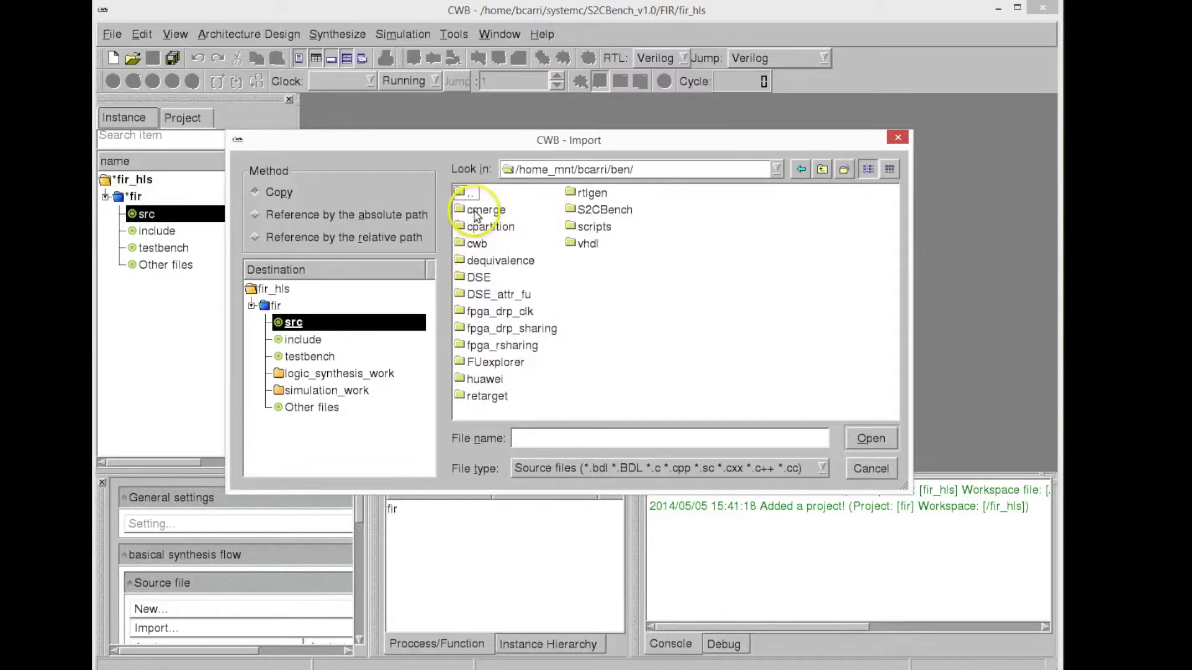
pyautogui.click(822, 169)
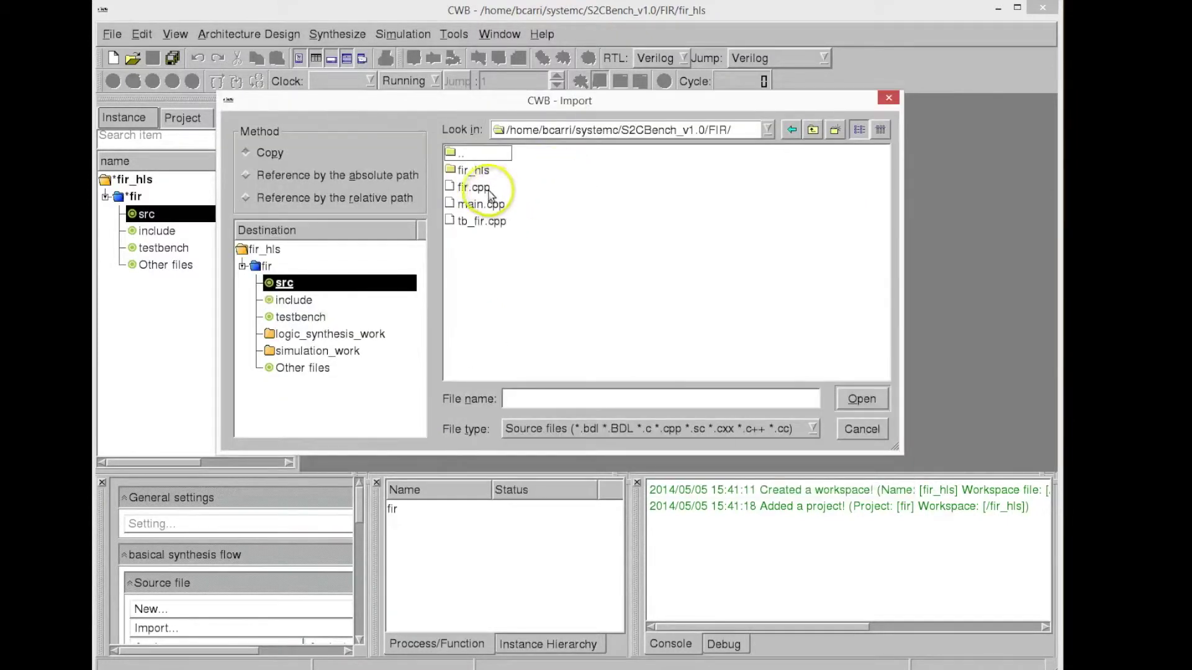
pyautogui.click(488, 194)
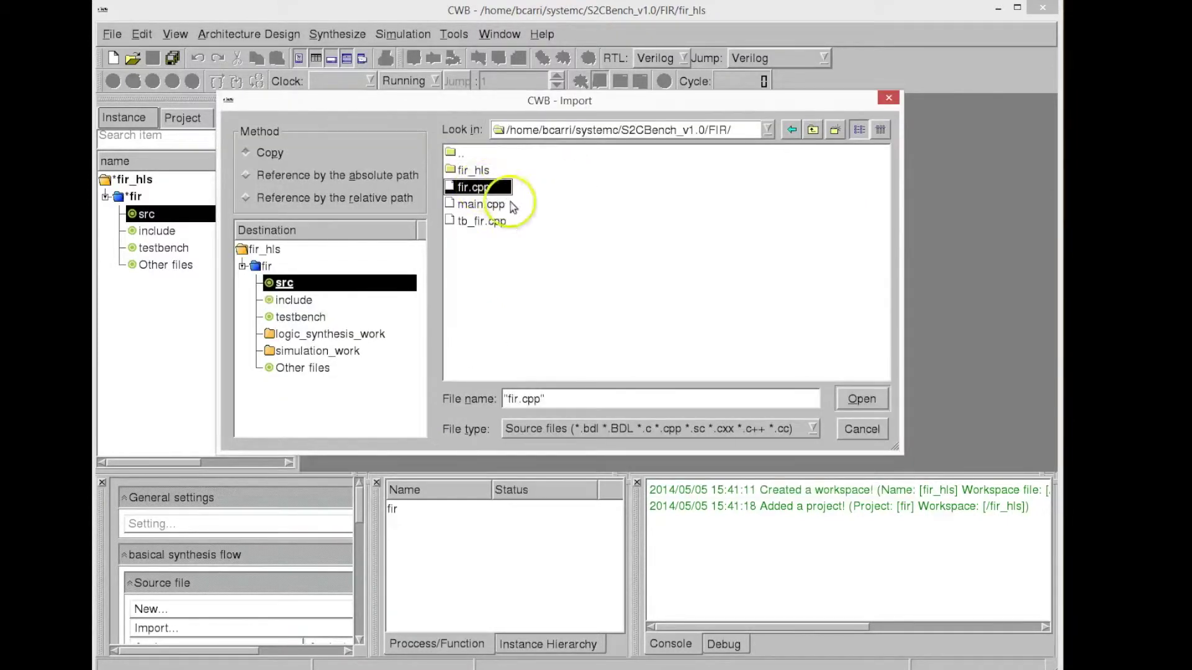
pyautogui.moveTo(495, 100); pyautogui.dragTo(542, 108)
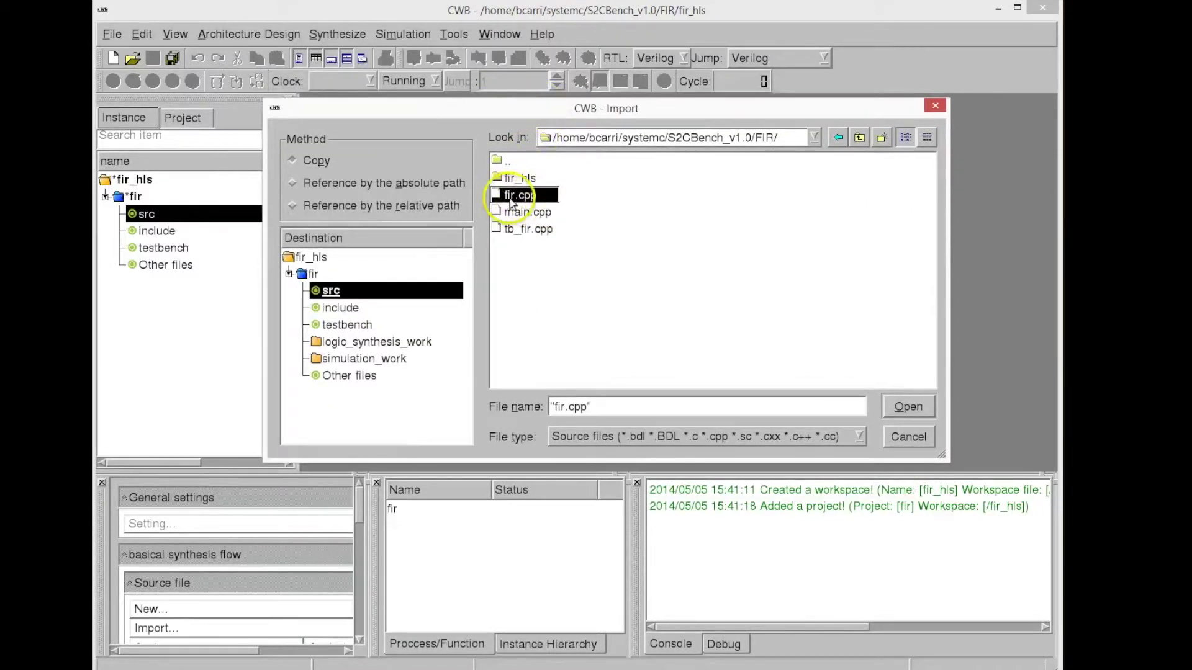
pyautogui.click(909, 409)
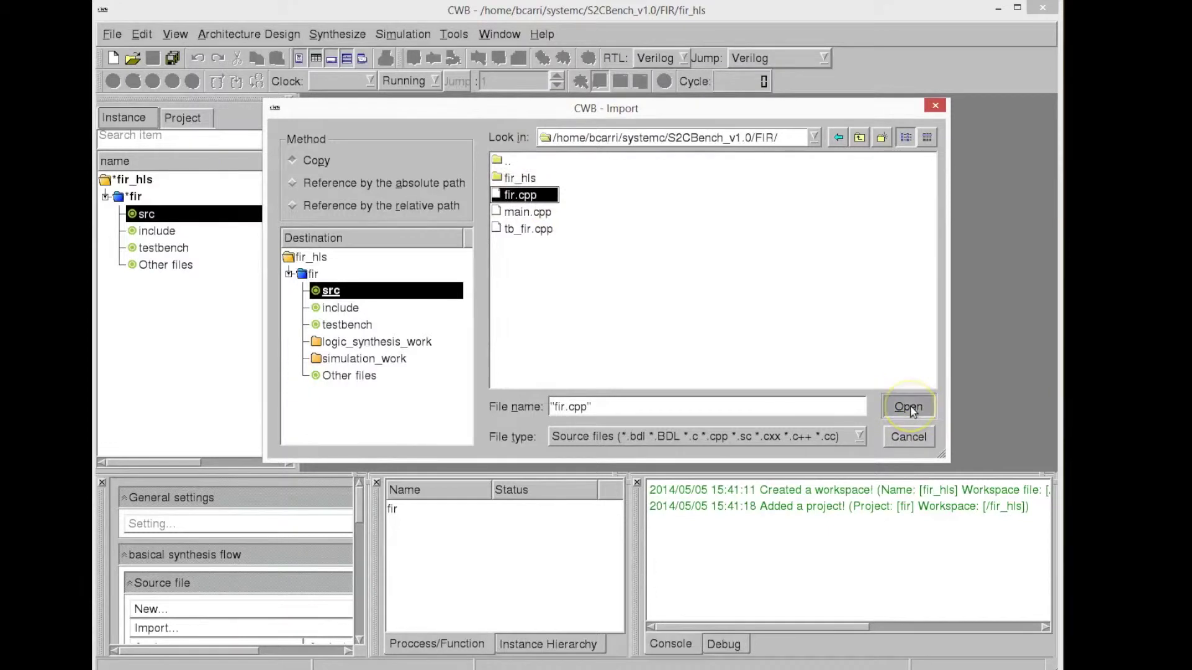
pyautogui.click(589, 334)
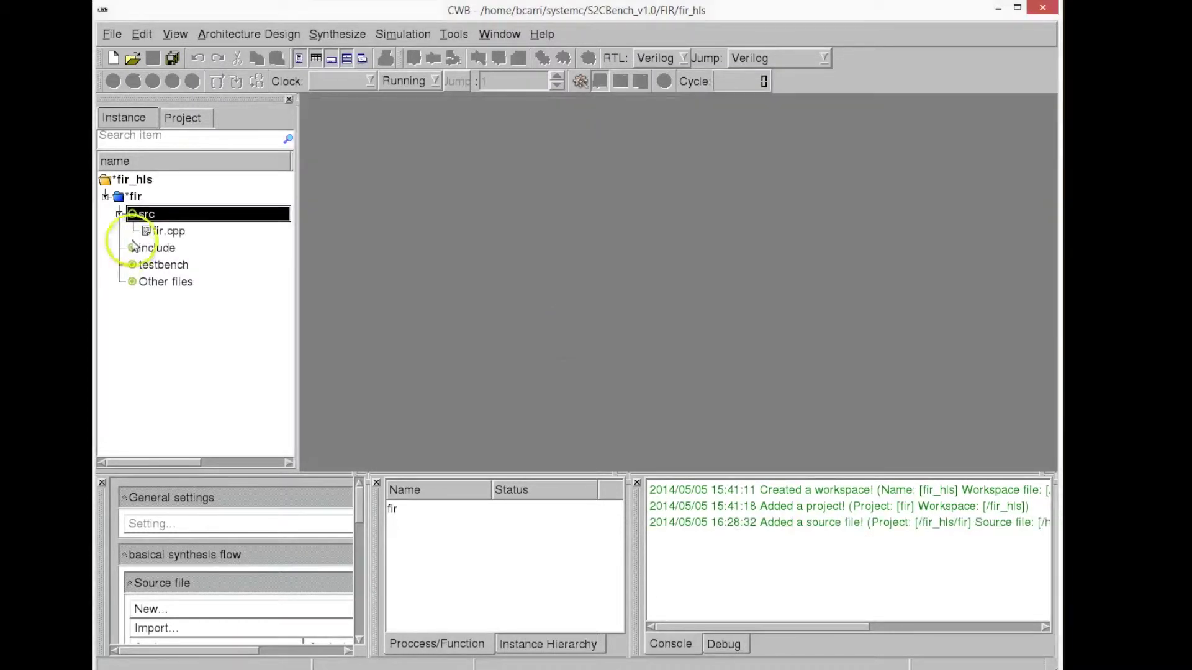
# Step: Import define.h and fir.h into the include folder
pyautogui.rightClick(156, 249)
pyautogui.click(225, 289)
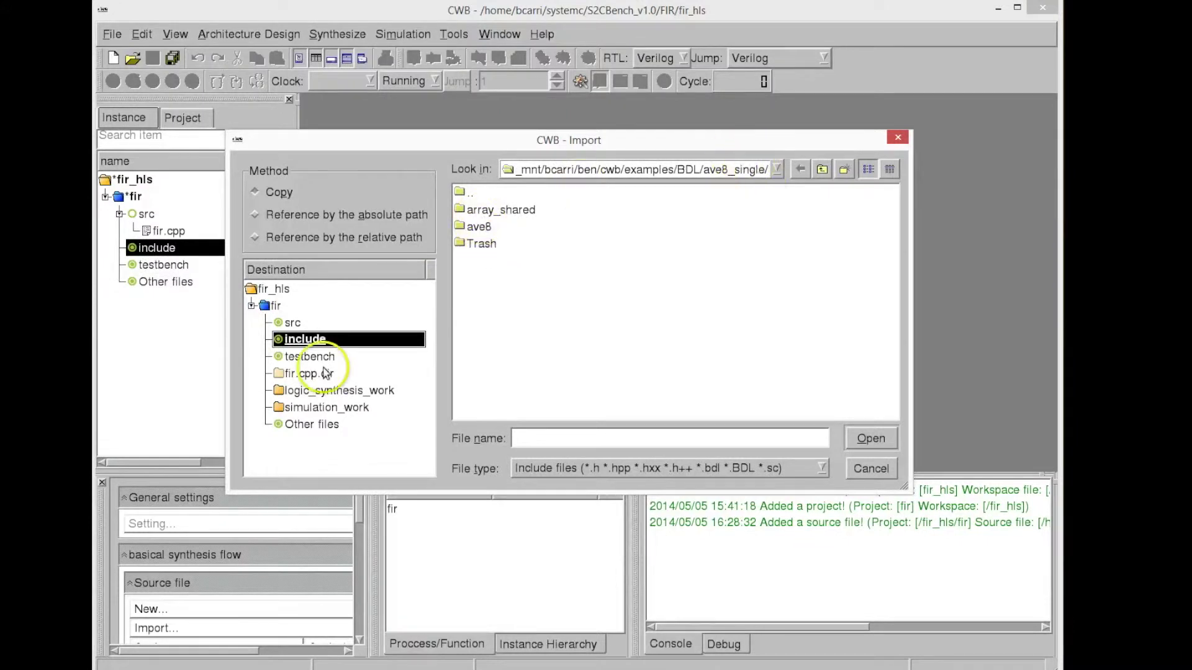
pyautogui.click(442, 227)
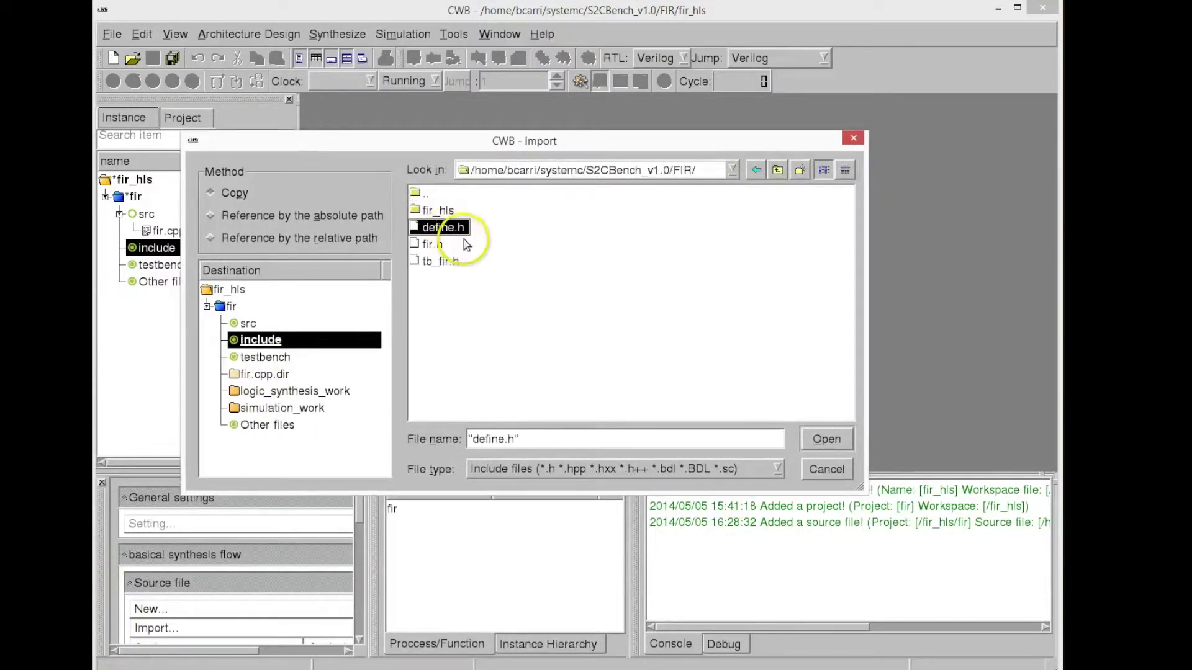
pyautogui.keyDown('shift'); pyautogui.click(433, 244); pyautogui.keyUp('shift')
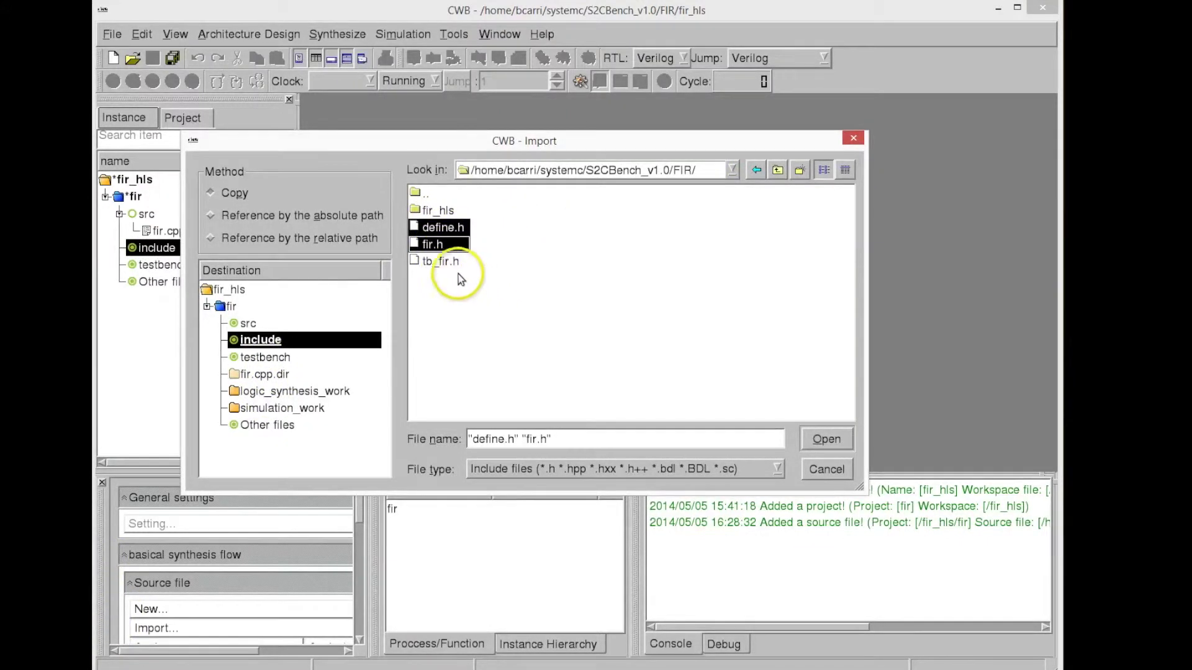
pyautogui.keyDown('shift'); pyautogui.click(448, 261); pyautogui.keyUp('shift')
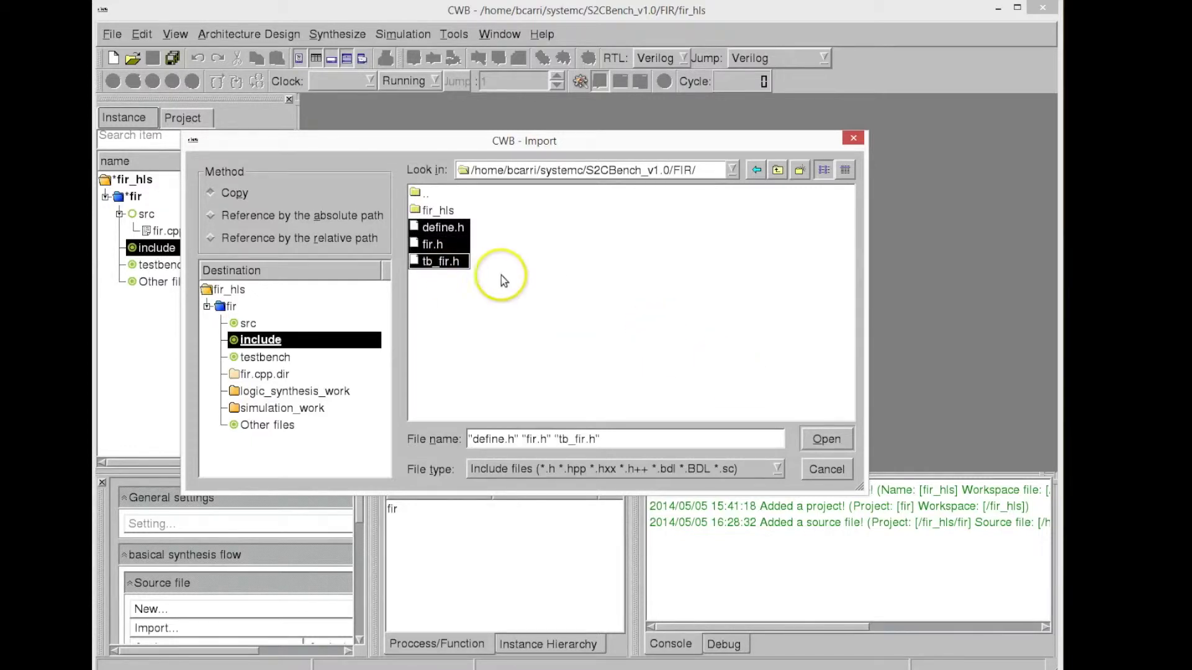
pyautogui.keyDown('ctrl'); pyautogui.click(436, 262); pyautogui.keyUp('ctrl')
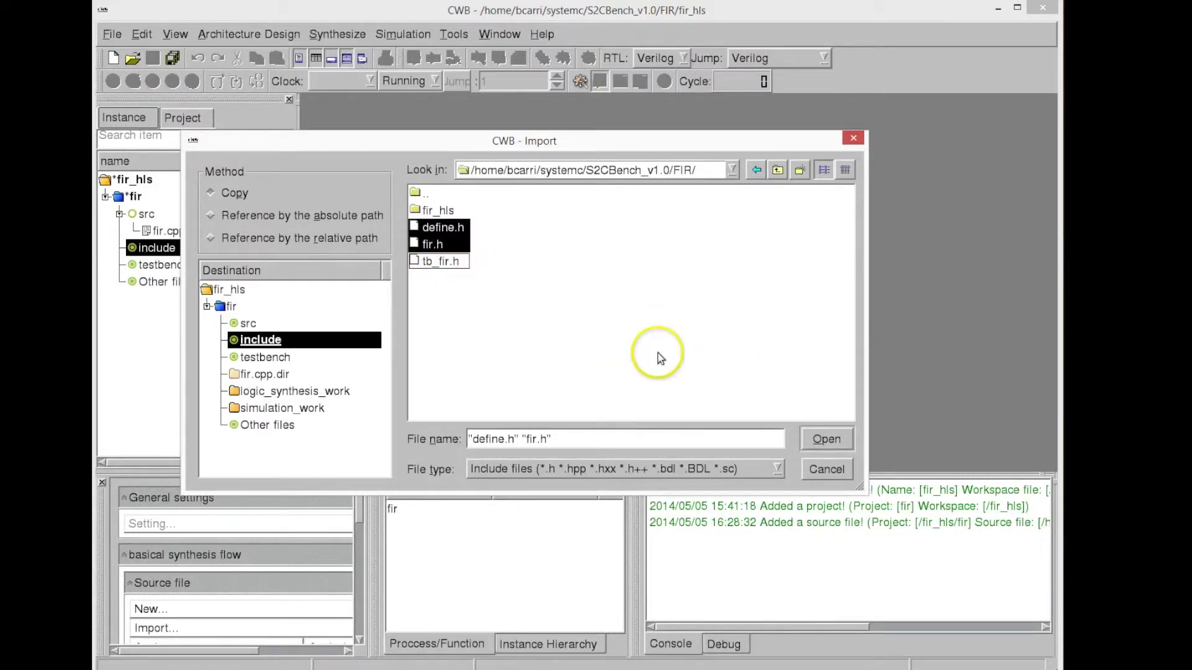
pyautogui.click(826, 439)
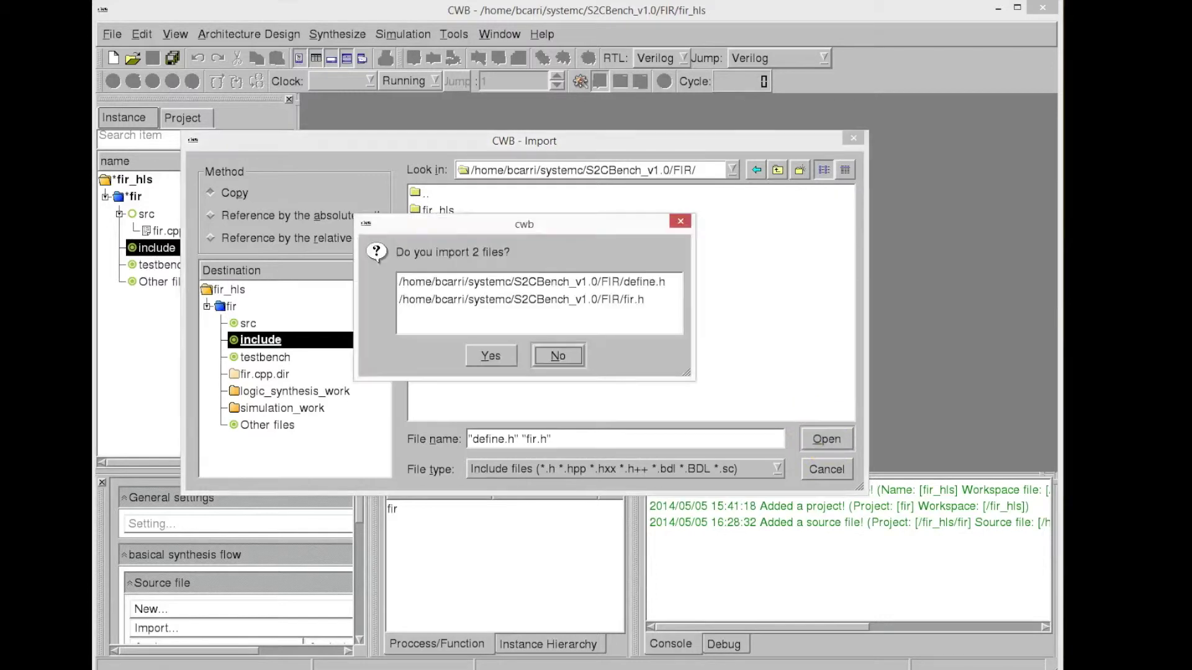
pyautogui.click(487, 361)
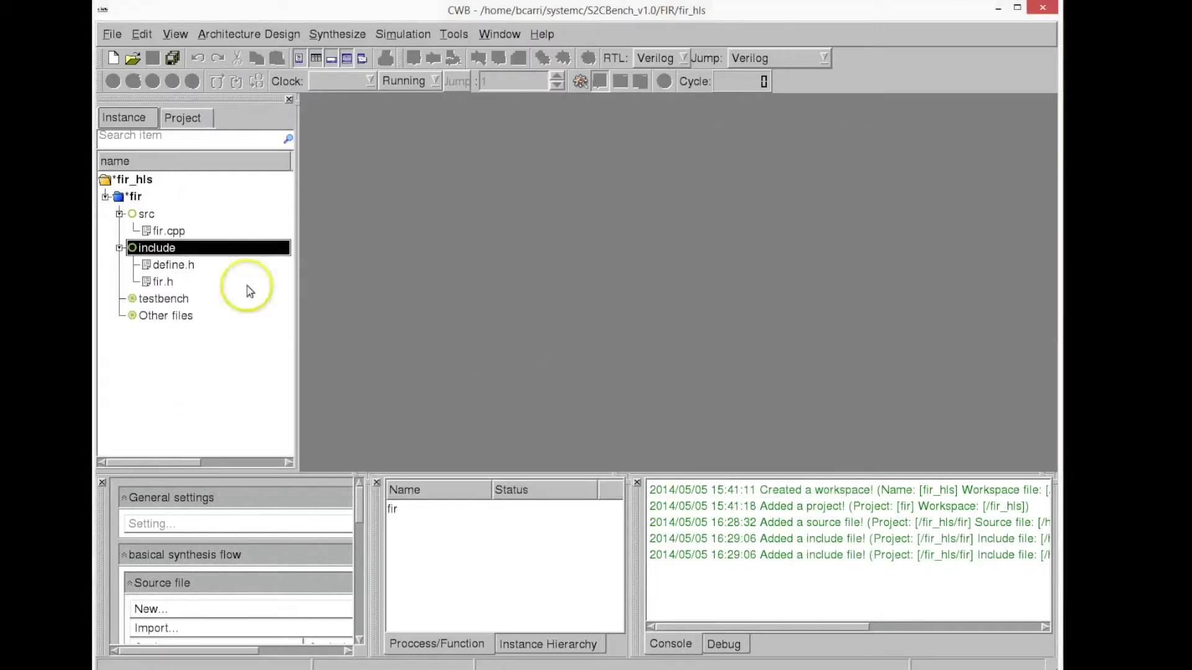
# Step: Import main.cpp and tb_fir.cpp into the testbench folder
pyautogui.click(166, 299)
pyautogui.rightClick(167, 299)
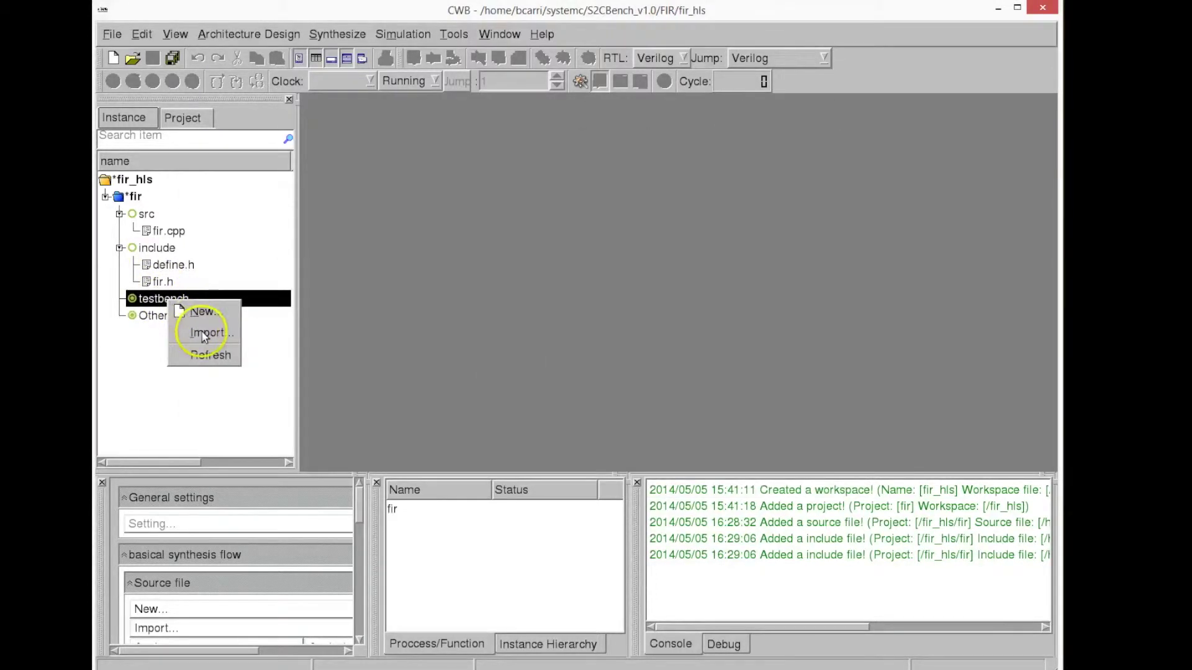
pyautogui.click(192, 330)
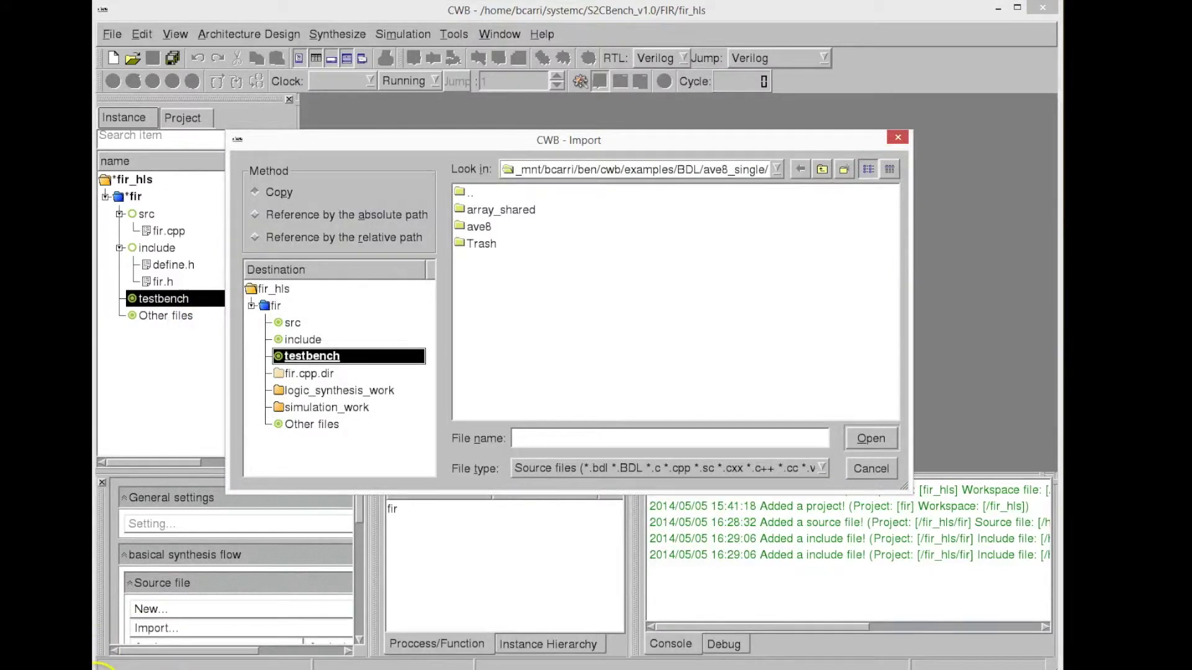
pyautogui.click(461, 244)
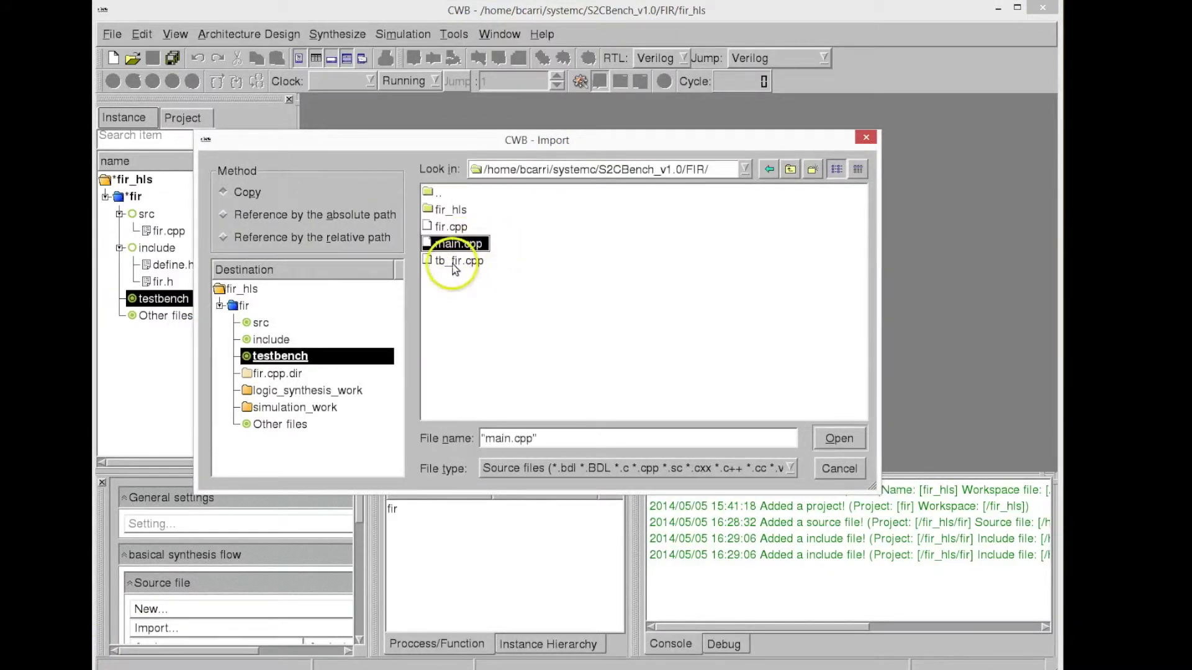
pyautogui.keyDown('ctrl'); pyautogui.click(458, 261); pyautogui.keyUp('ctrl')
pyautogui.click(839, 438)
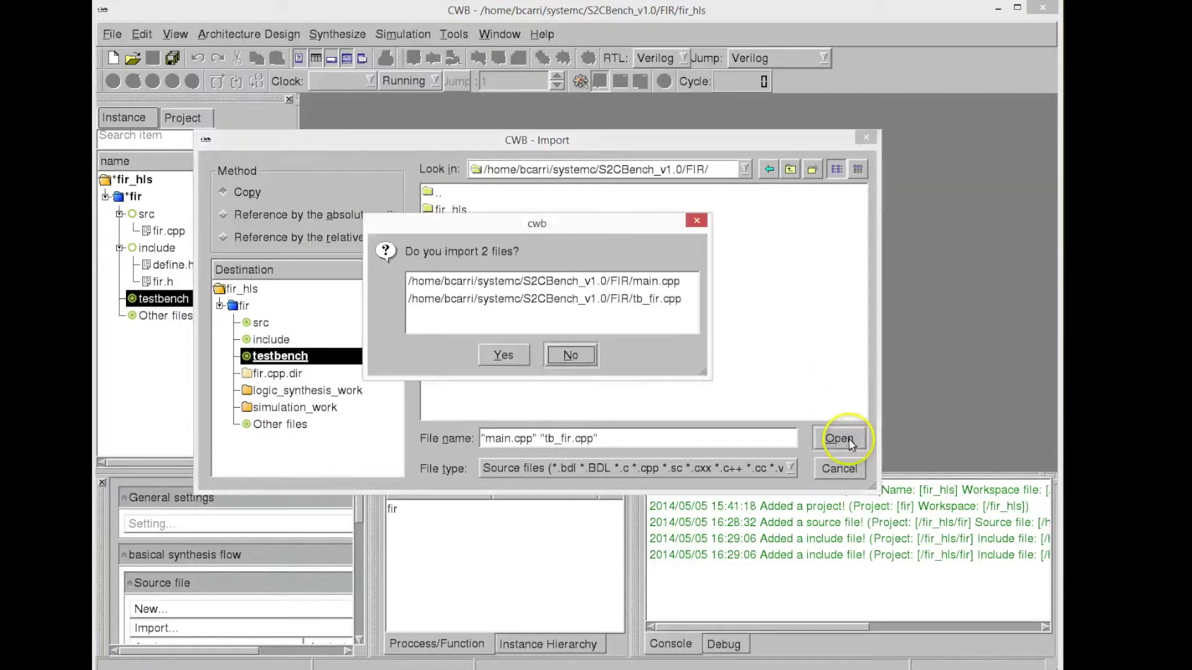
pyautogui.click(526, 357)
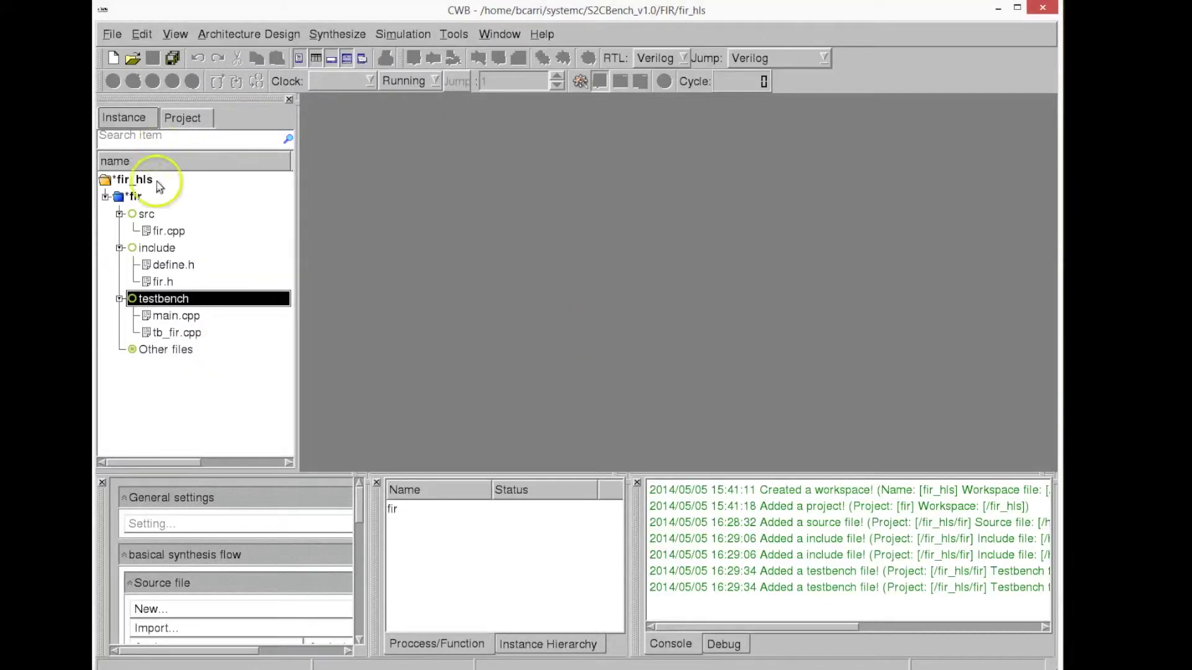
# Step: Open fir.cpp, fir.h and define.h in editor tabs, ending back on fir.cpp
pyautogui.click(181, 232)
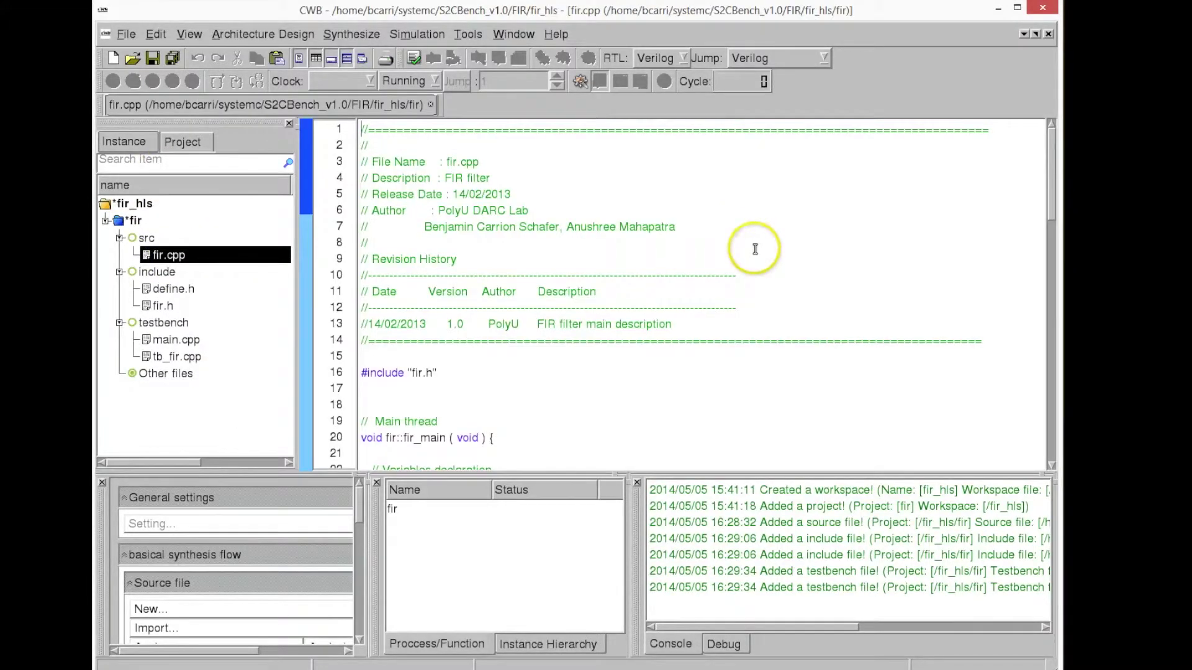
pyautogui.scroll(-7, 755, 249)
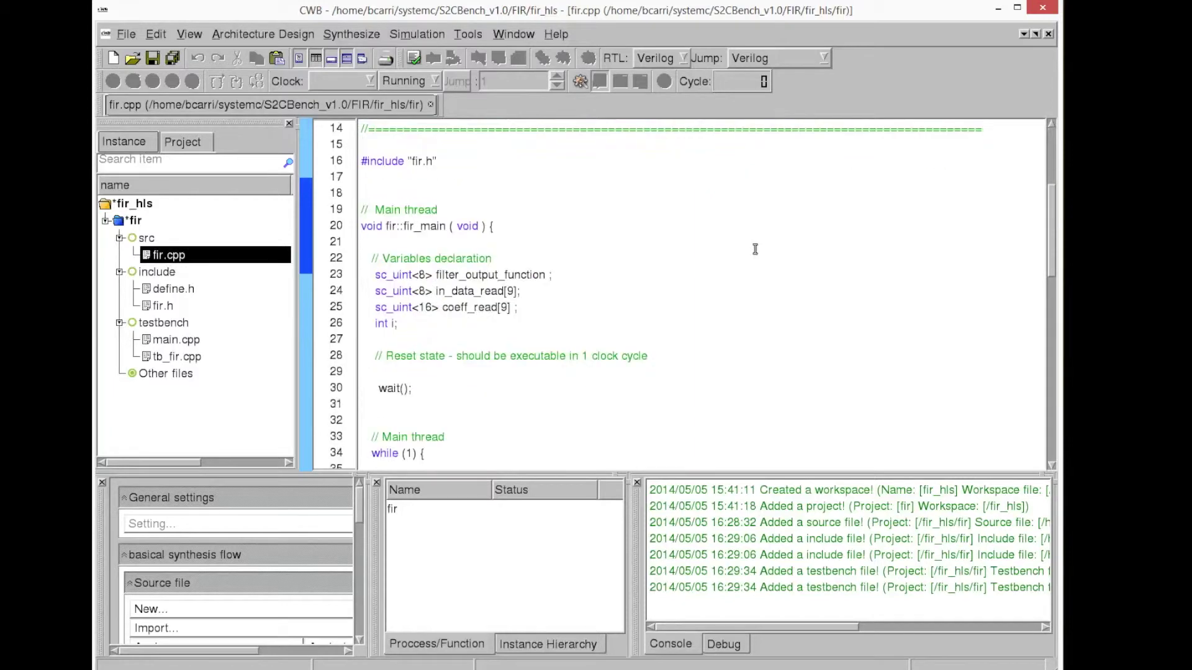
pyautogui.scroll(-11, 755, 249)
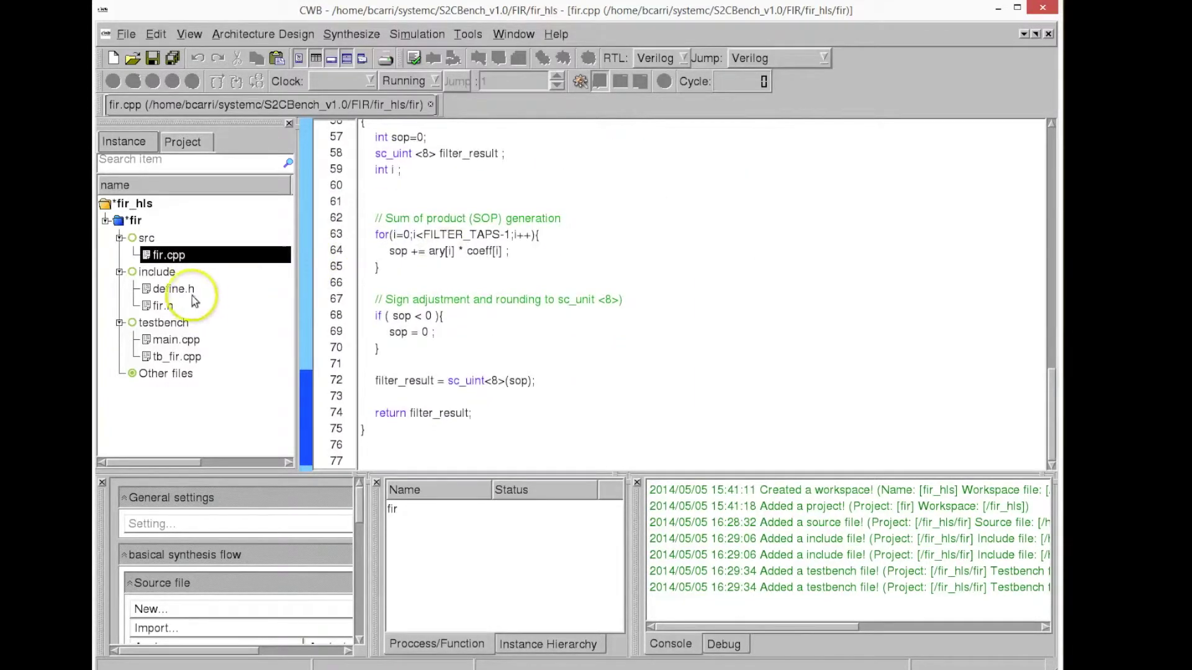
pyautogui.doubleClick(159, 306)
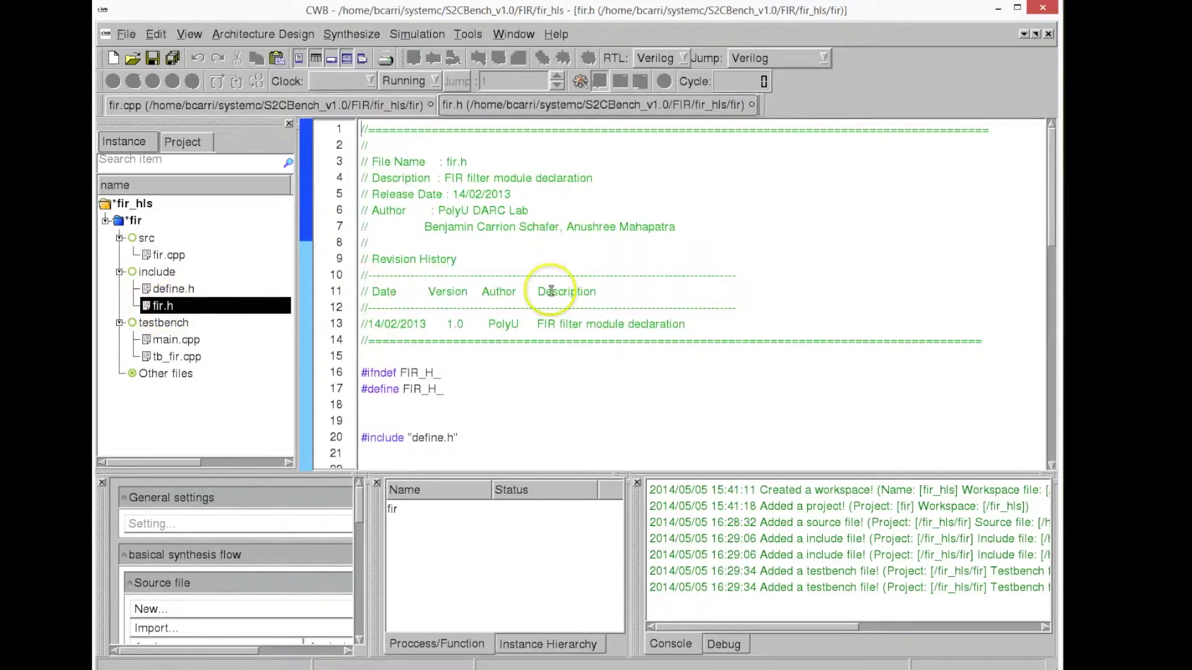
pyautogui.scroll(-5, 580, 279)
pyautogui.scroll(-6, 584, 282)
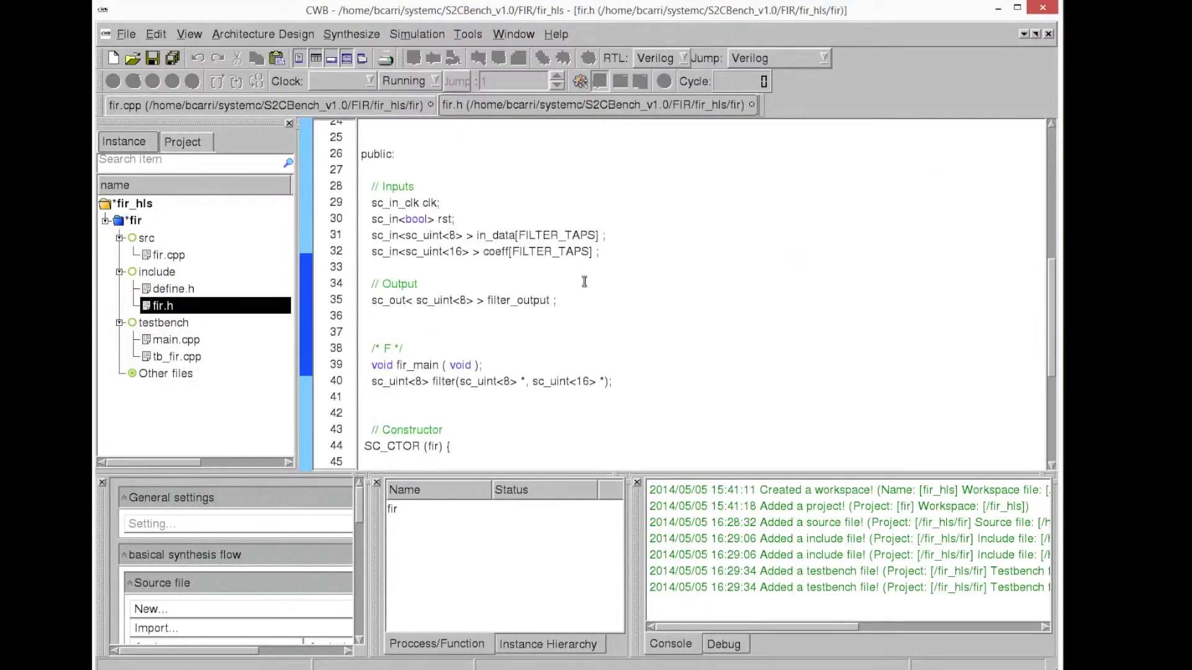
pyautogui.scroll(4, 584, 281)
pyautogui.doubleClick(177, 289)
pyautogui.scroll(-6, 732, 311)
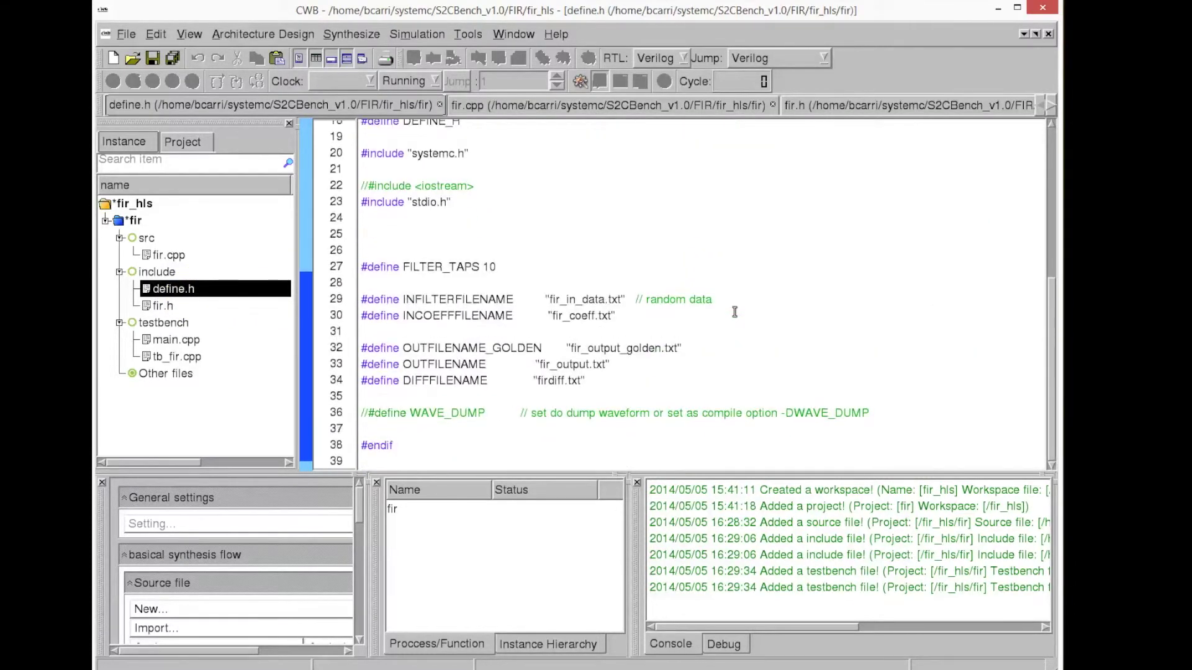
pyautogui.doubleClick(171, 257)
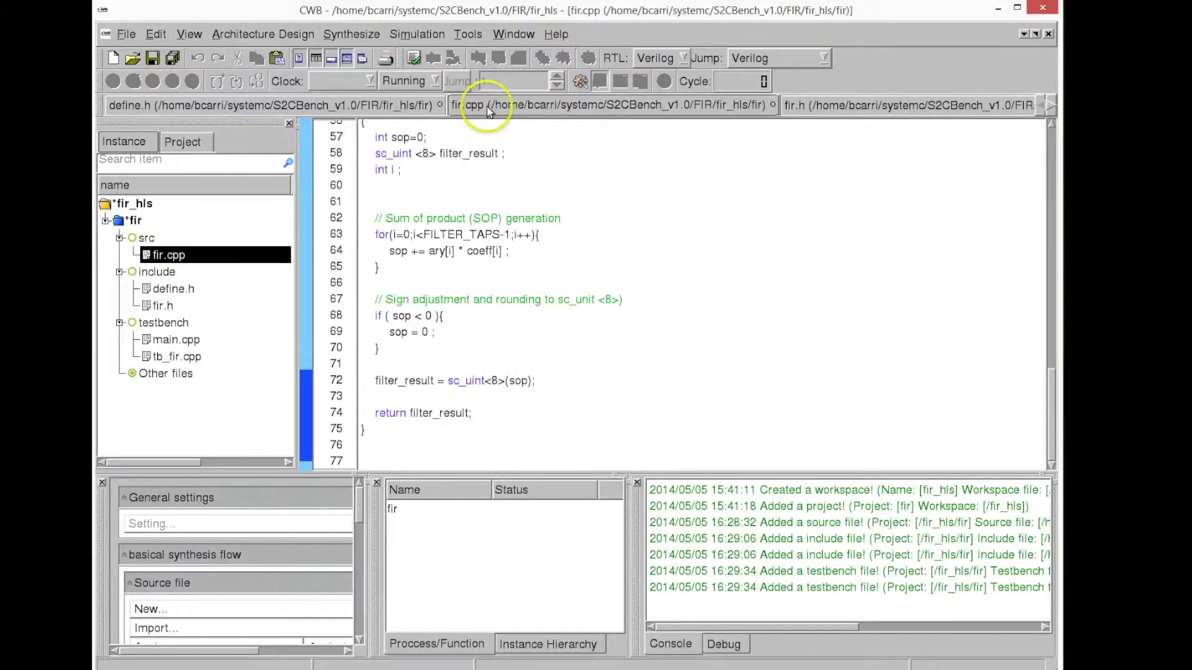
# Step: Analyze fir.cpp and inspect the fir_filter and fir_fir functions listed under fir
pyautogui.click(414, 58)
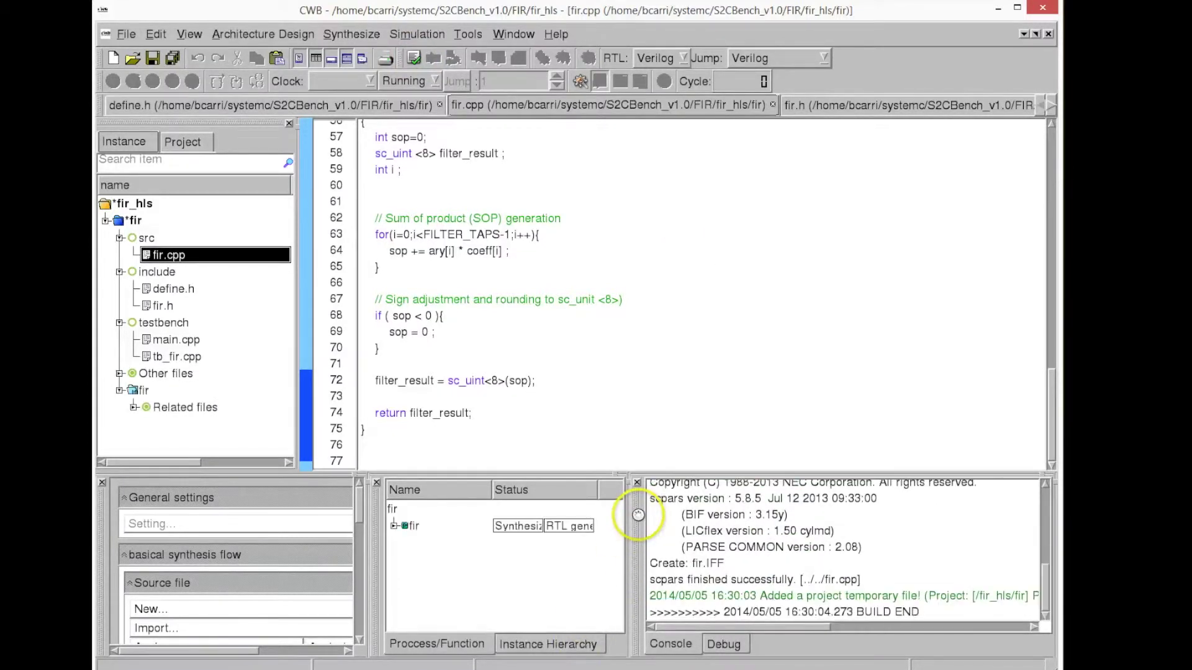
pyautogui.click(394, 526)
pyautogui.click(442, 543)
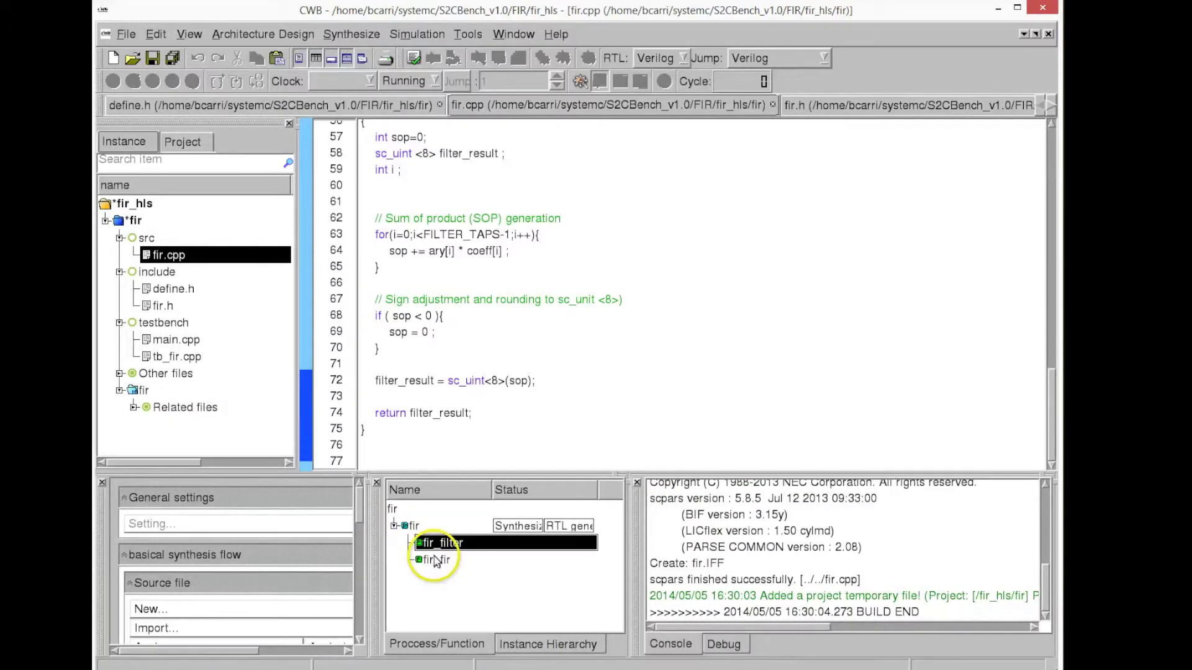
pyautogui.click(437, 560)
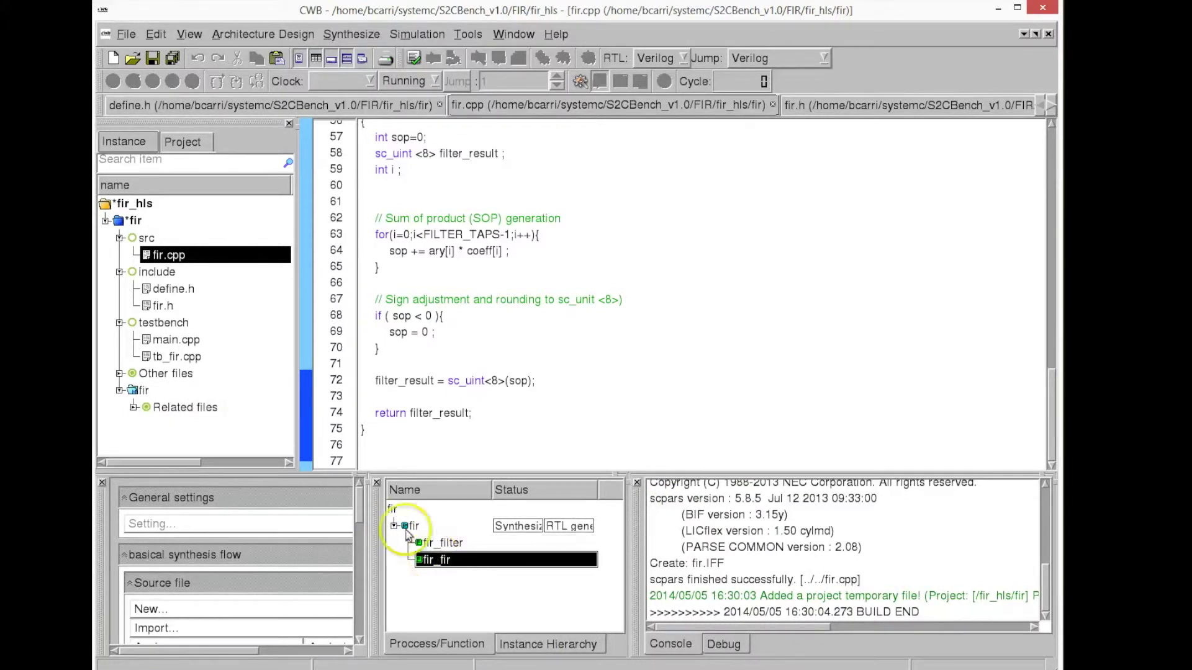
pyautogui.click(119, 390)
pyautogui.scroll(5, 305, 329)
pyautogui.scroll(-1, 310, 375)
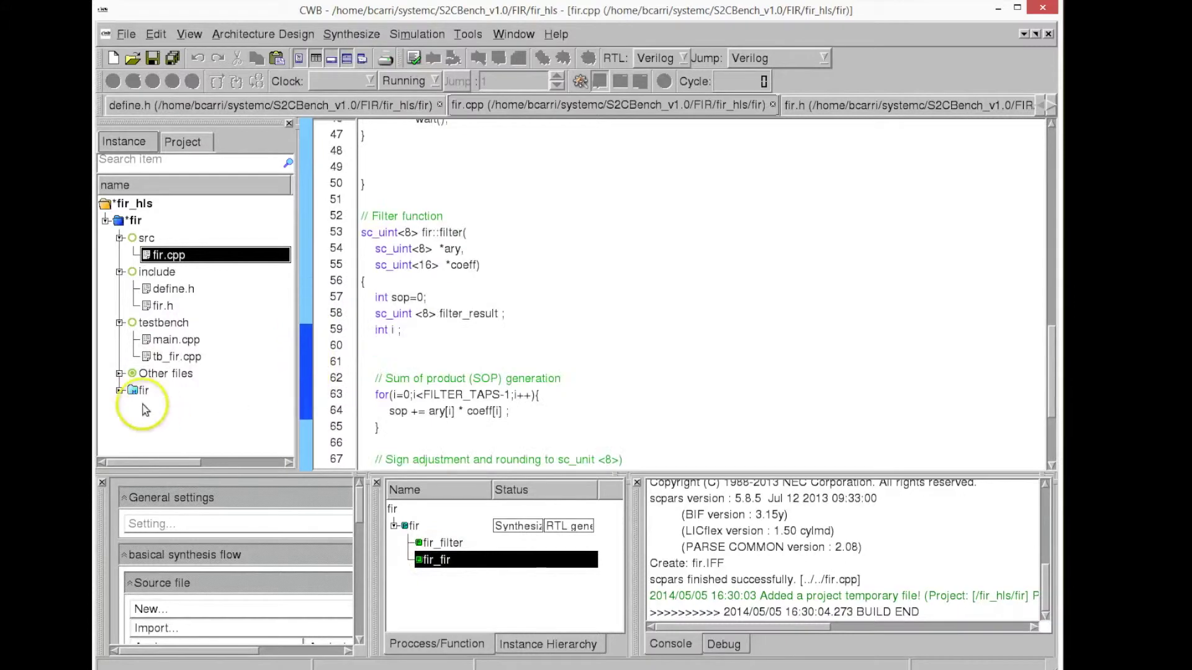
pyautogui.click(119, 391)
# Step: In fir's Synthesis Options, set Mode to Automatic scheduling and apply it
pyautogui.click(134, 408)
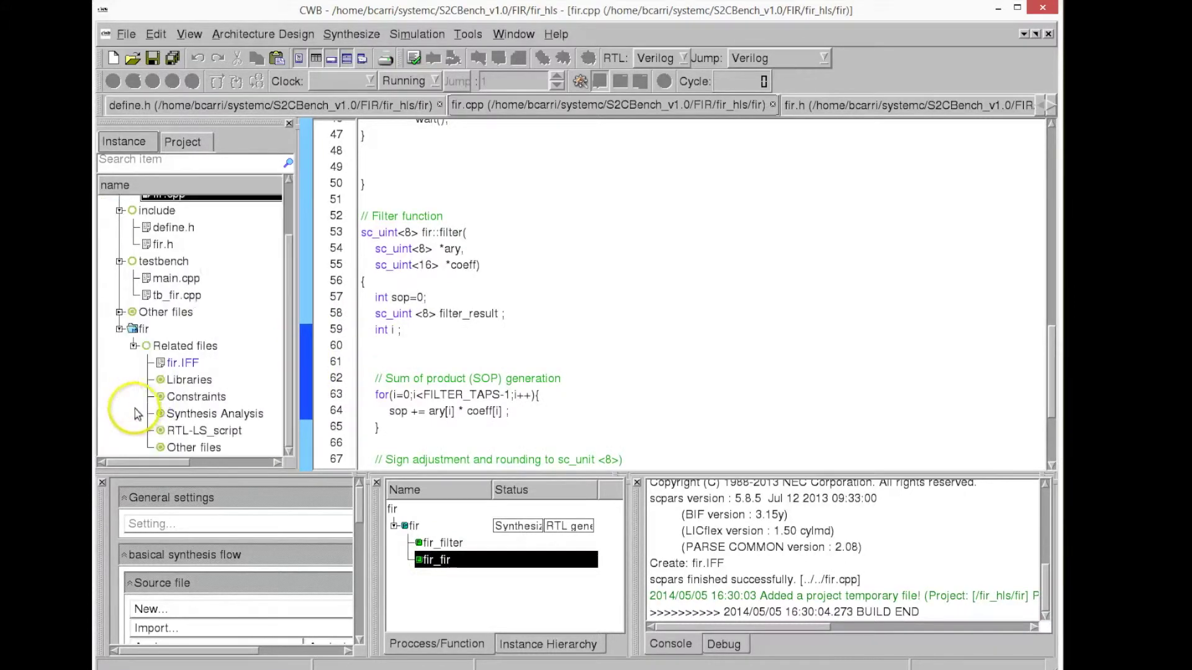
pyautogui.rightClick(148, 334)
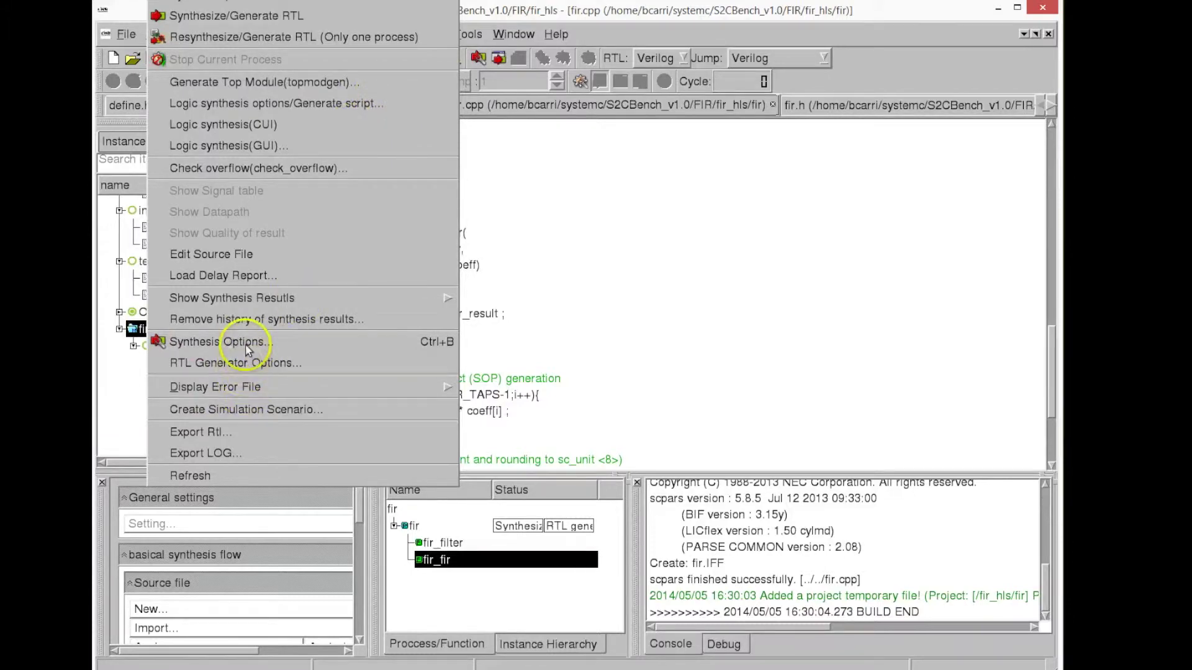
pyautogui.click(266, 348)
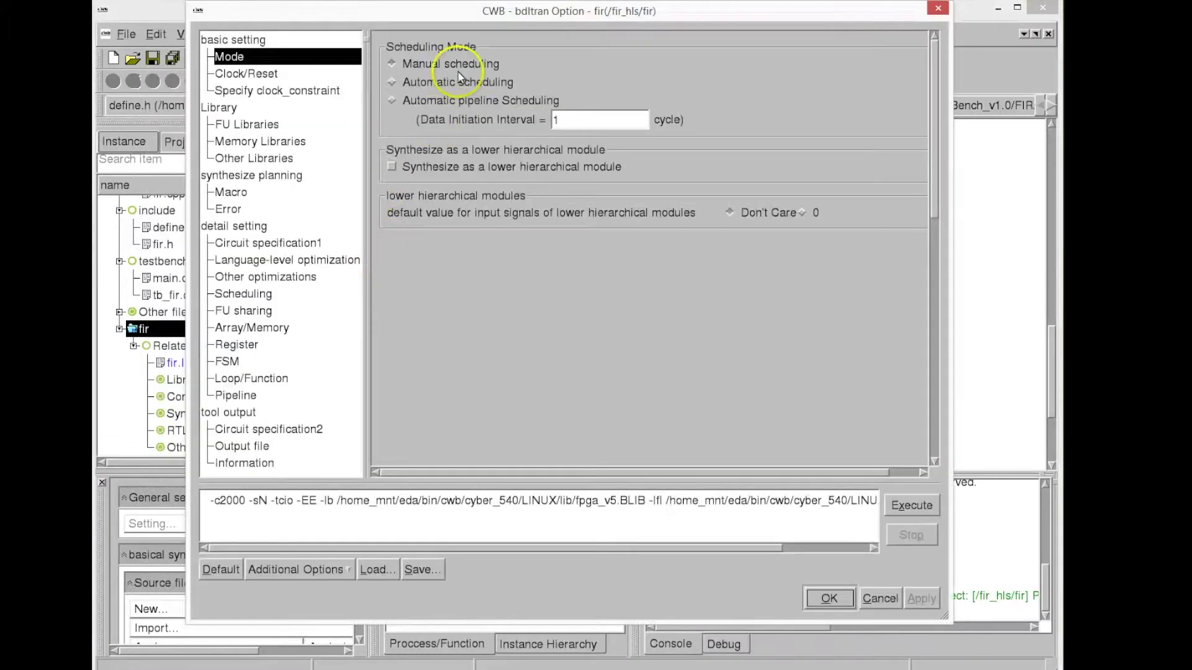
pyautogui.click(390, 107)
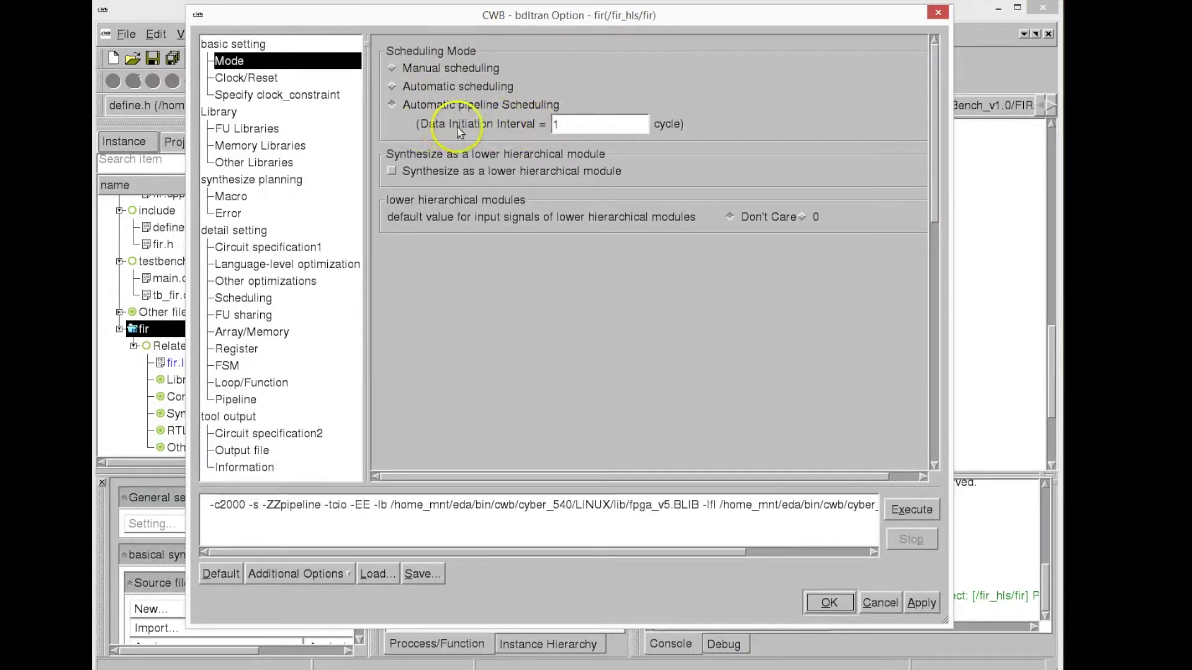
pyautogui.click(392, 87)
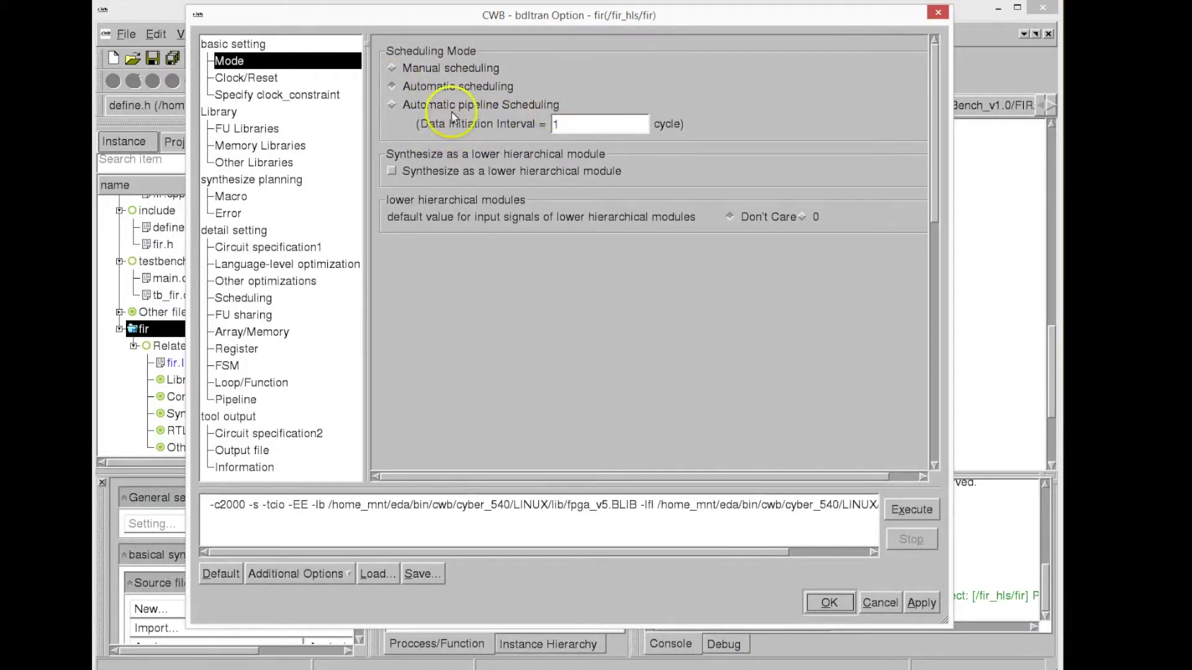
pyautogui.click(392, 106)
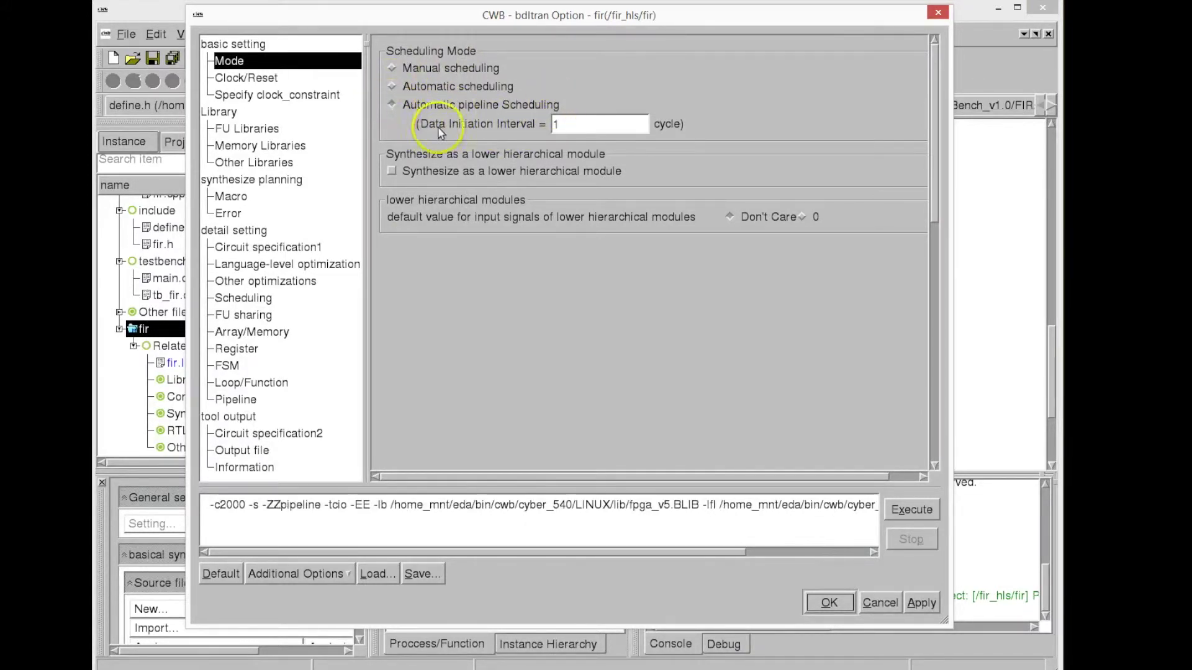
pyautogui.click(392, 87)
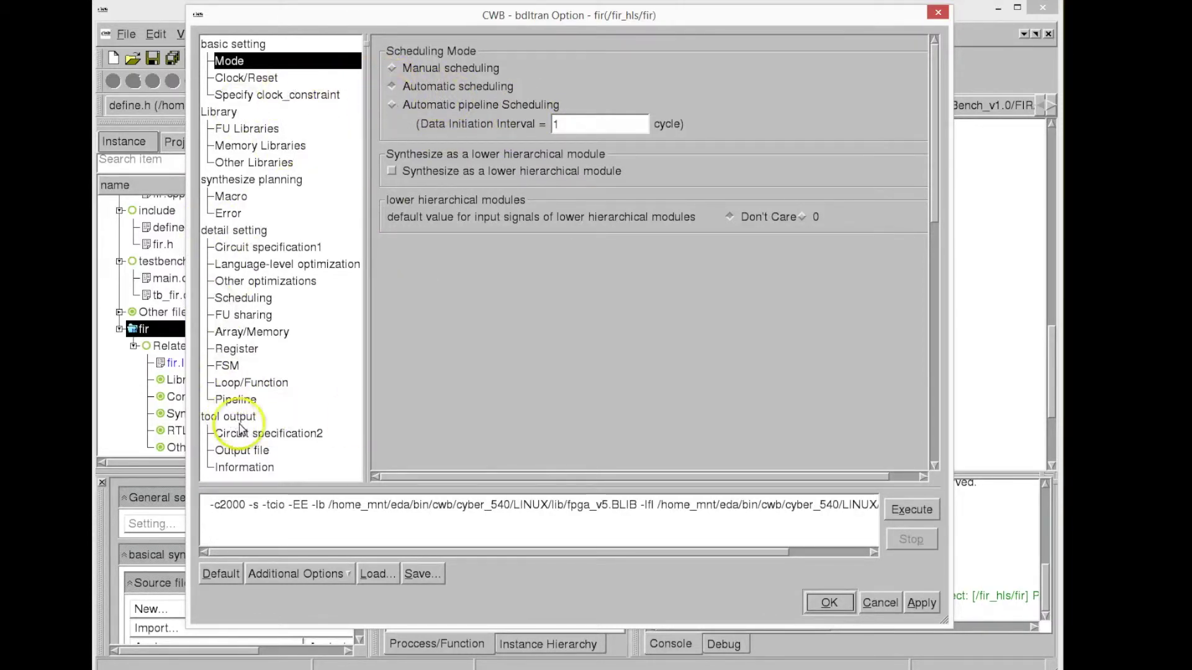
pyautogui.click(921, 603)
pyautogui.click(830, 603)
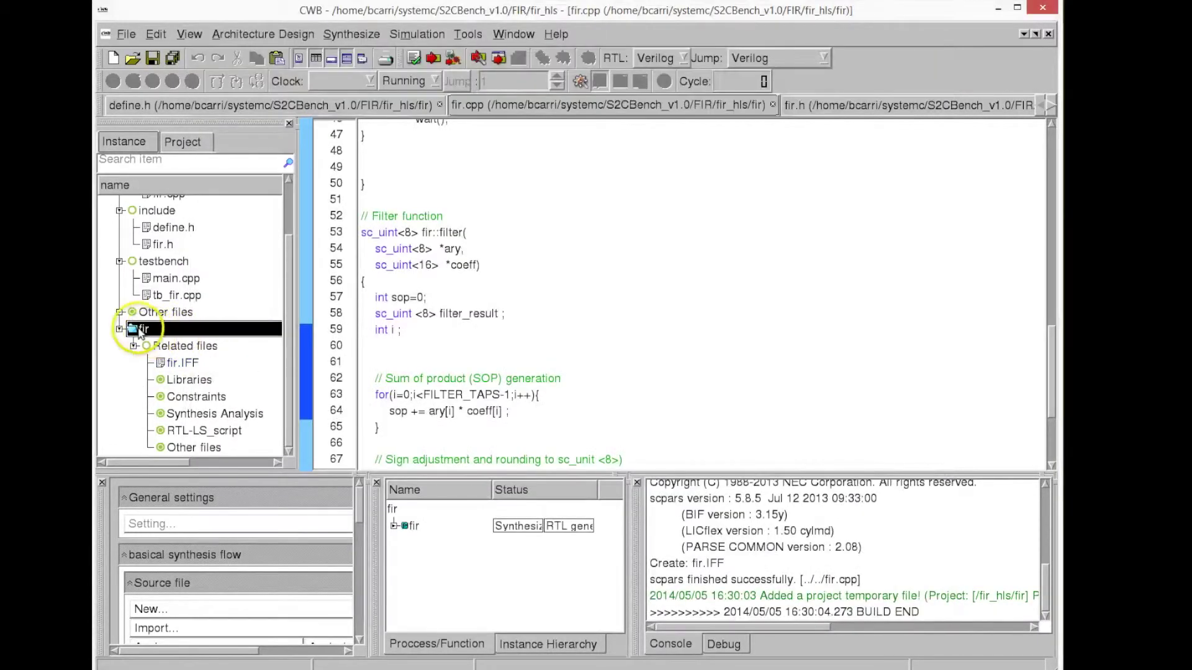
# Step: Generate the fir FLIB/FCNT files with the Large Unit limit set to 15
pyautogui.rightClick(140, 334)
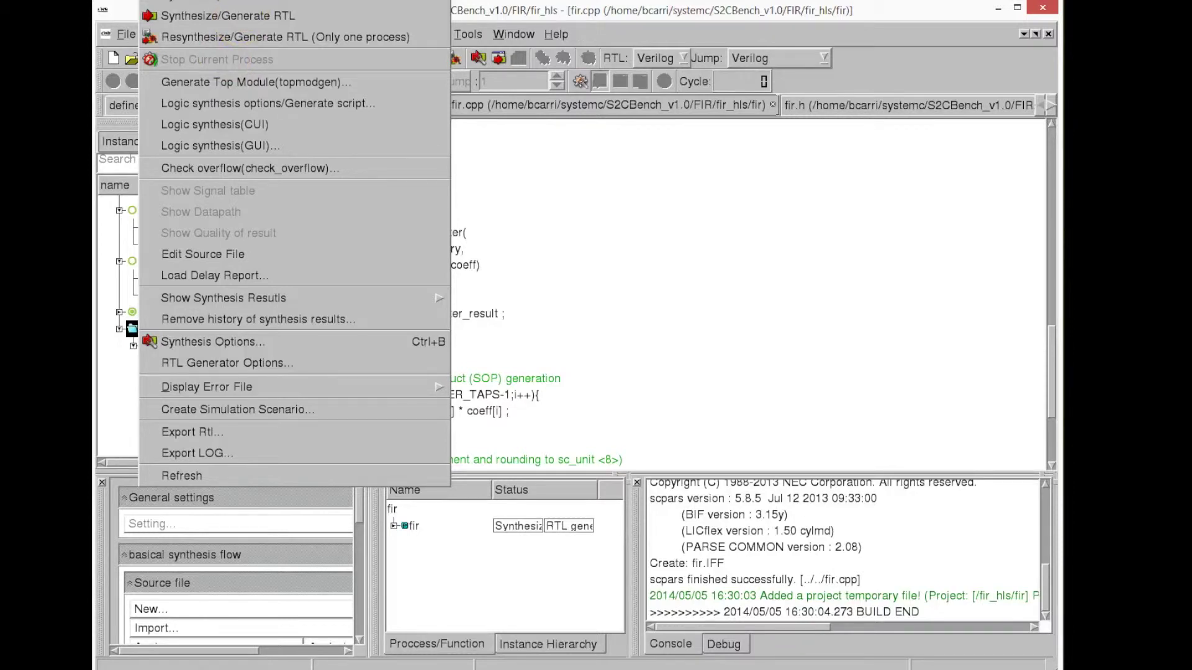
pyautogui.click(540, 4)
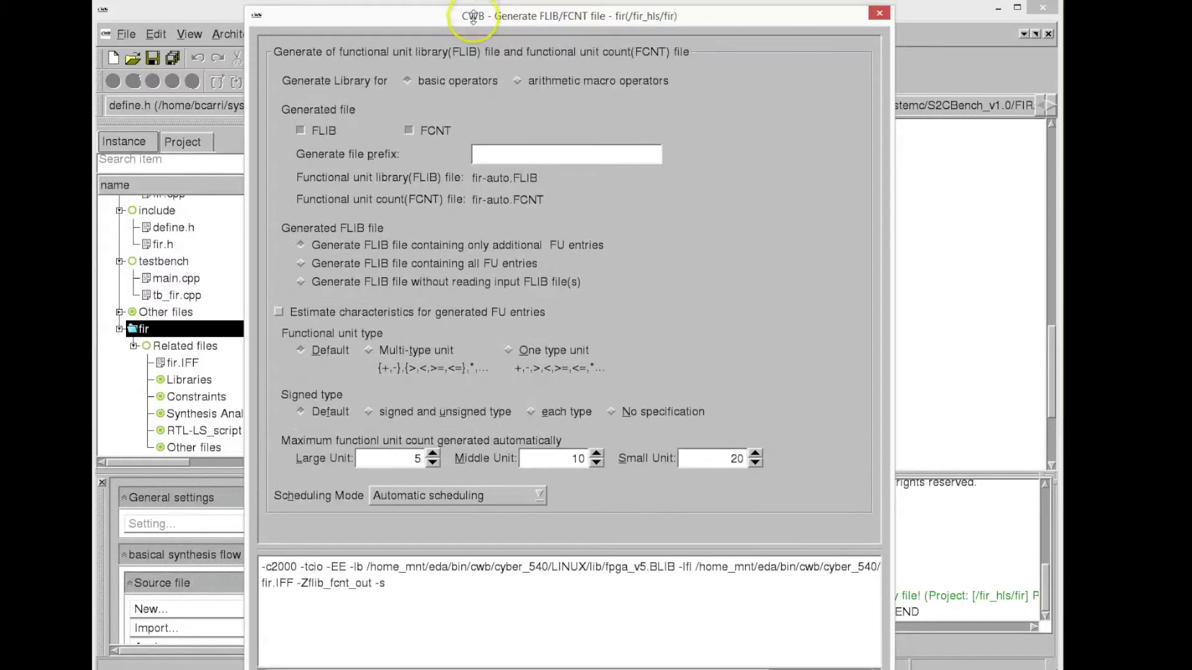
pyautogui.moveTo(467, 13); pyautogui.dragTo(461, 20)
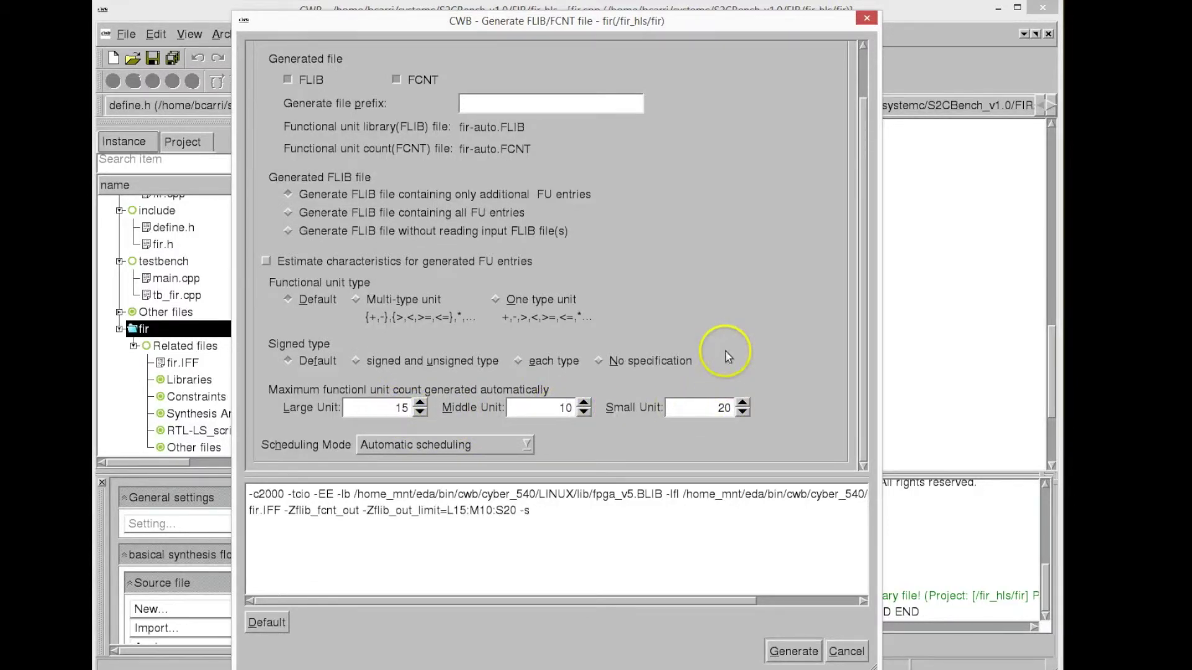
pyautogui.click(794, 651)
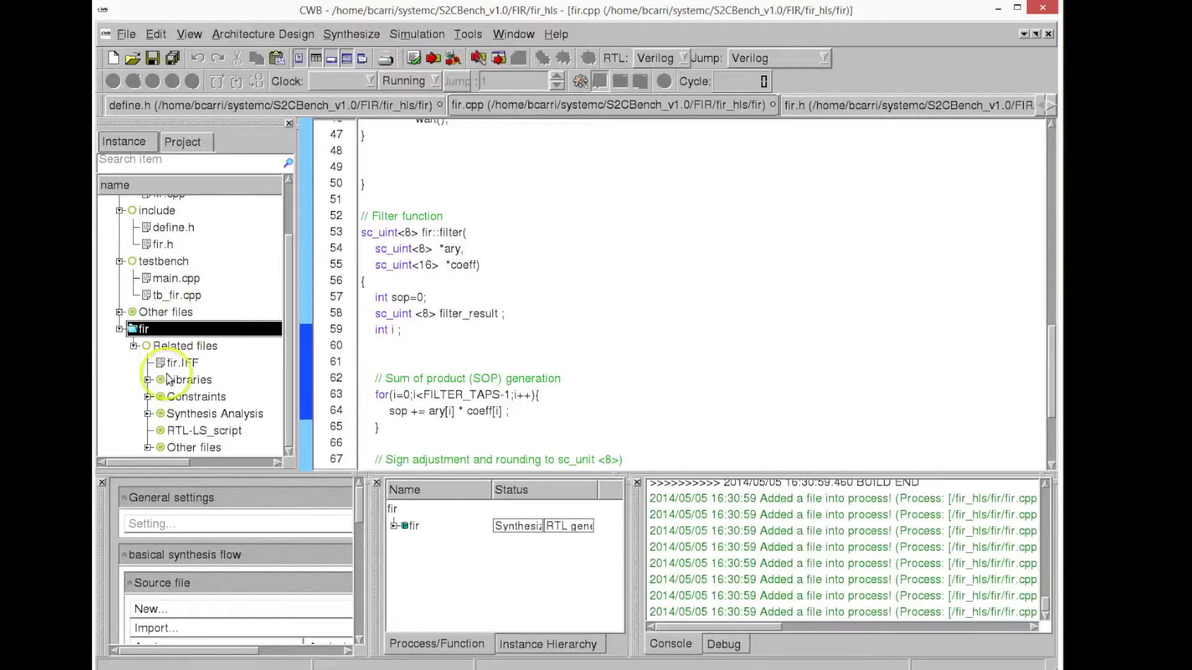
# Step: Review fir-auto.FCNT limits (add24u and add28u at 4, mul16u at 9), then resynthesize fir
pyautogui.doubleClick(162, 397)
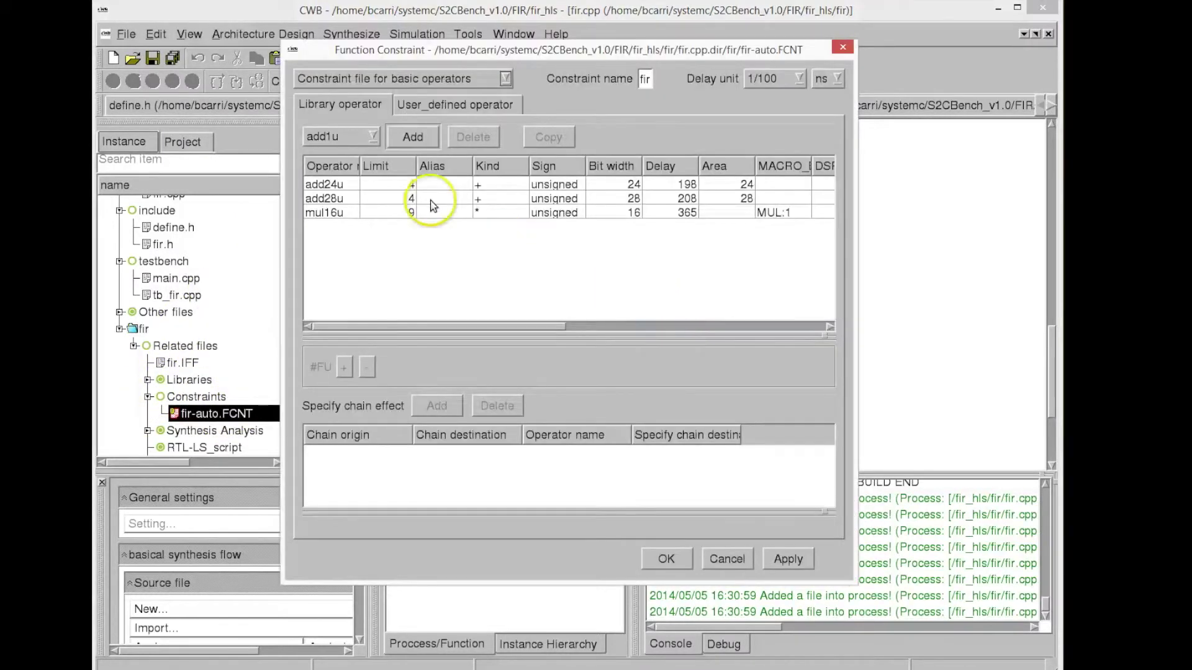
pyautogui.click(335, 212)
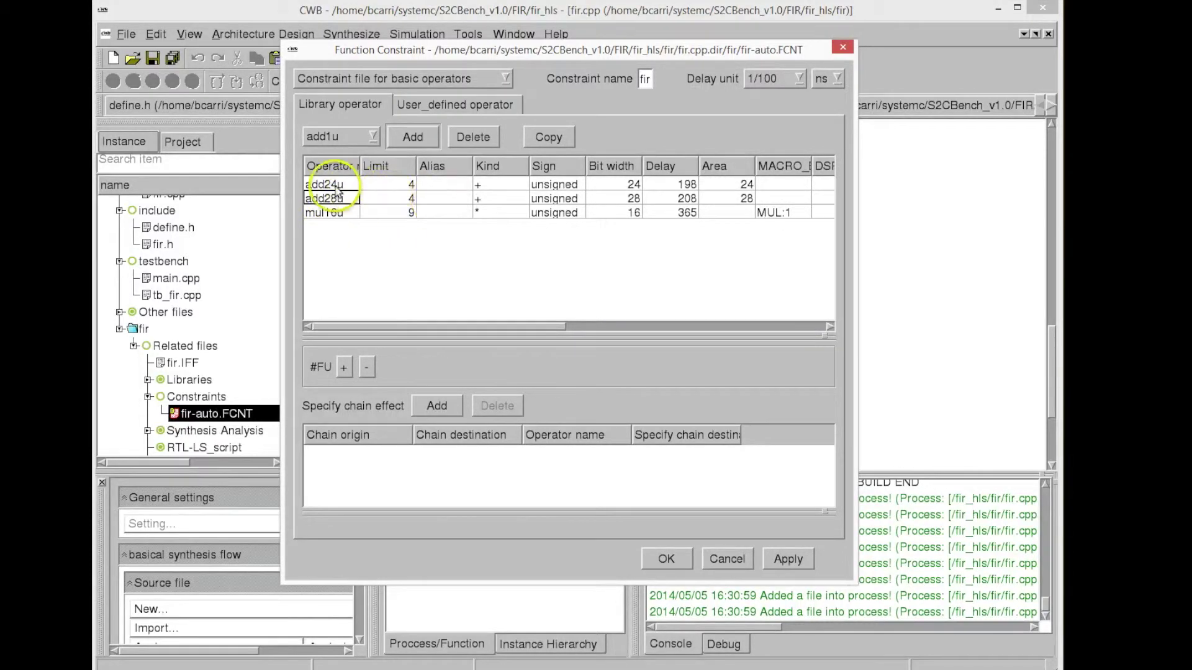
pyautogui.click(324, 185)
pyautogui.click(665, 558)
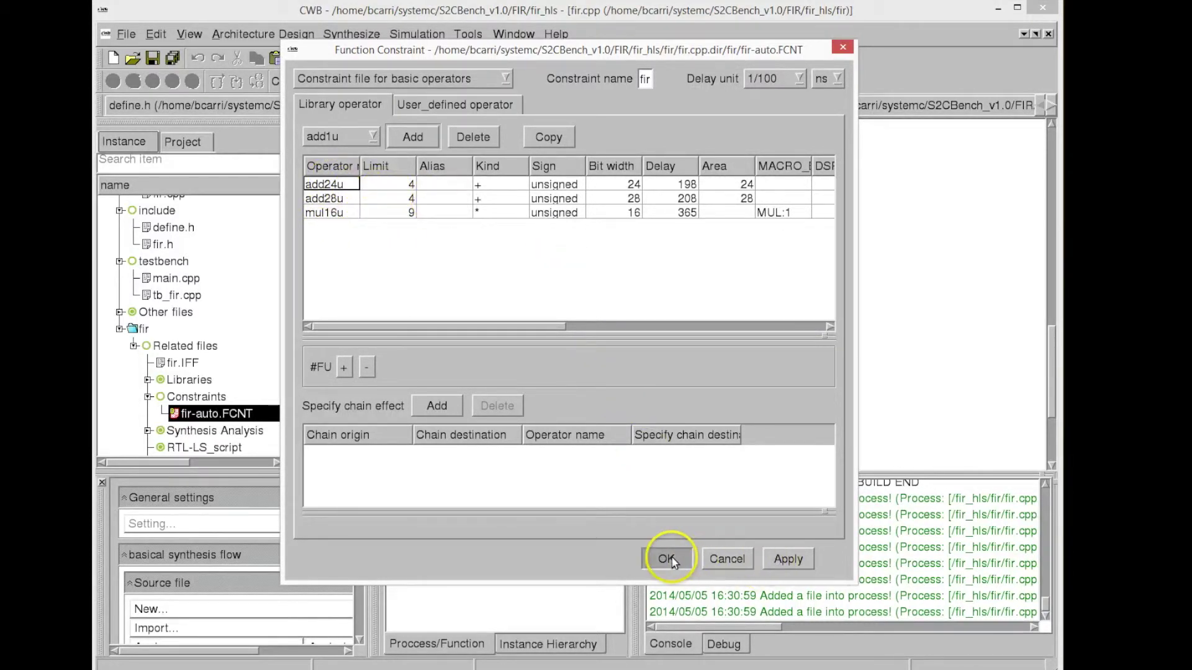
pyautogui.click(142, 329)
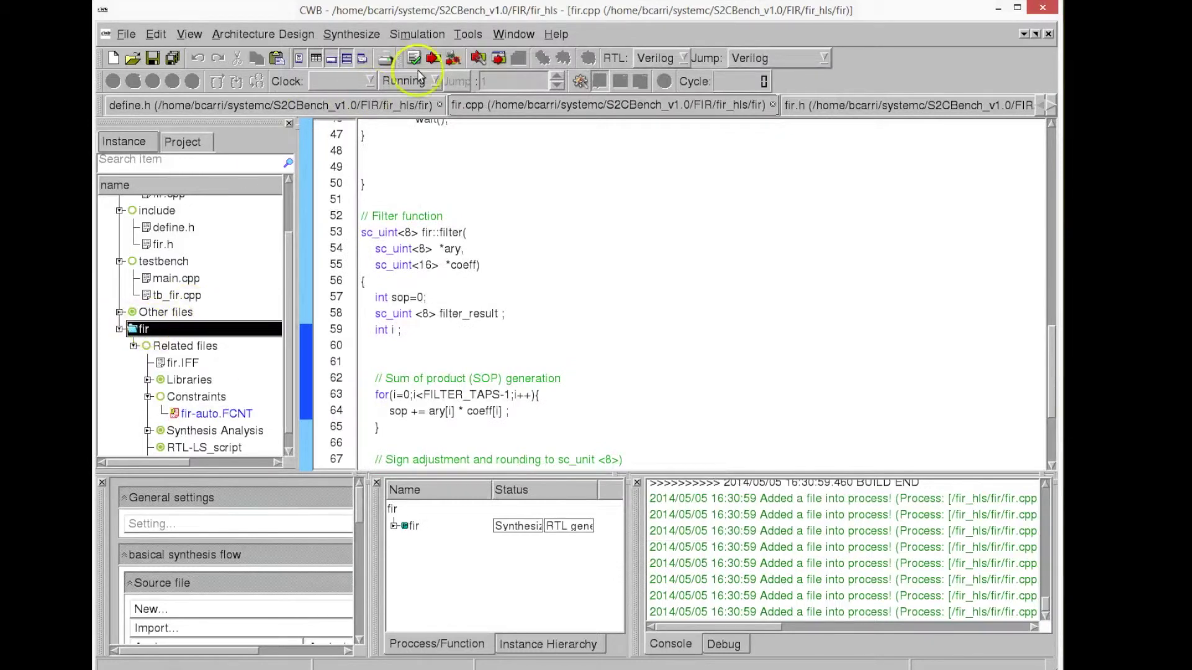
# Step: Go through the fir Quality of Result report: 208 LUTs, 10 registers, 9 DSPs, 10.57 ns path
pyautogui.click(434, 58)
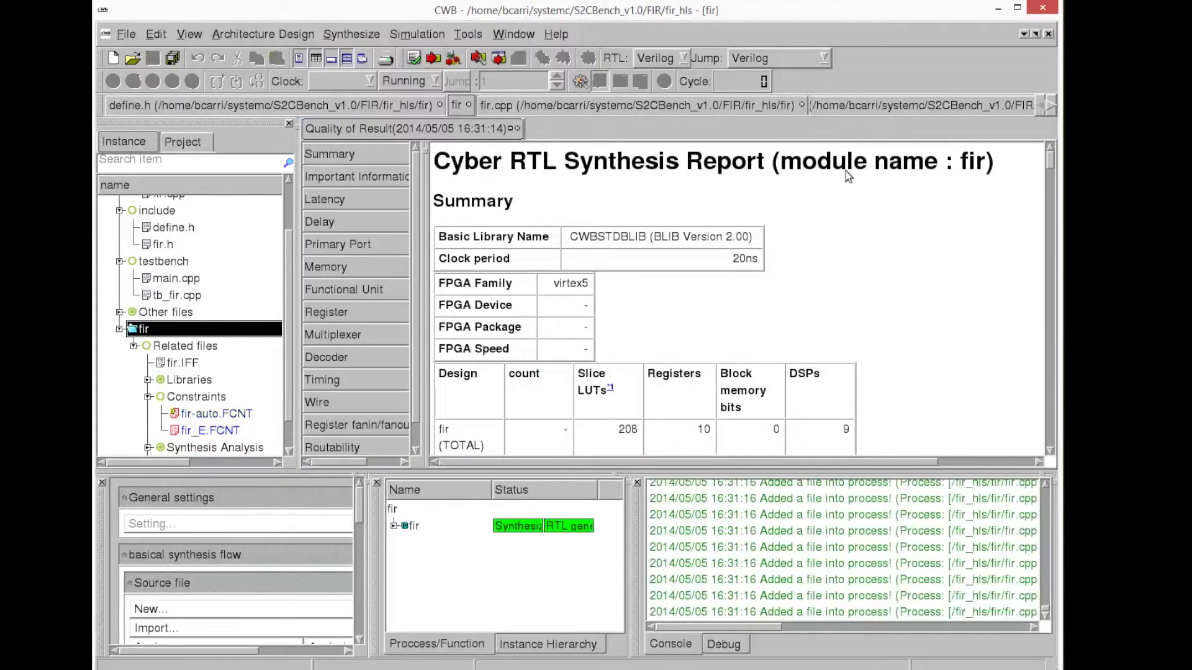
pyautogui.scroll(-5, 957, 234)
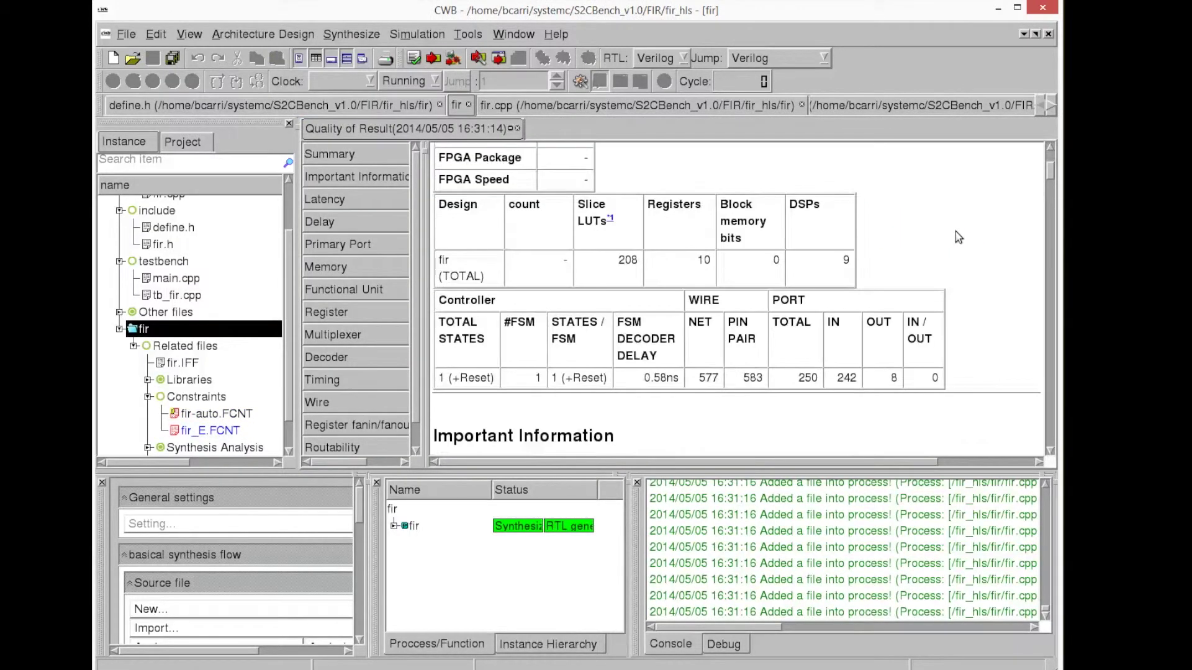
pyautogui.scroll(-1, 956, 231)
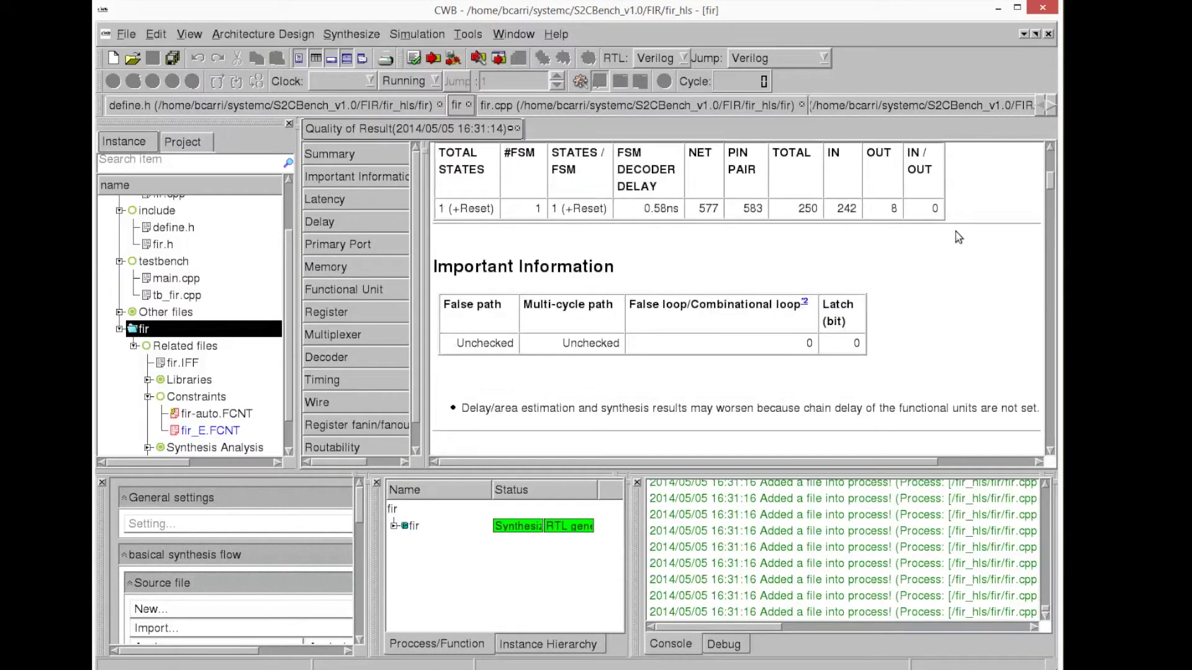
pyautogui.scroll(1, 958, 237)
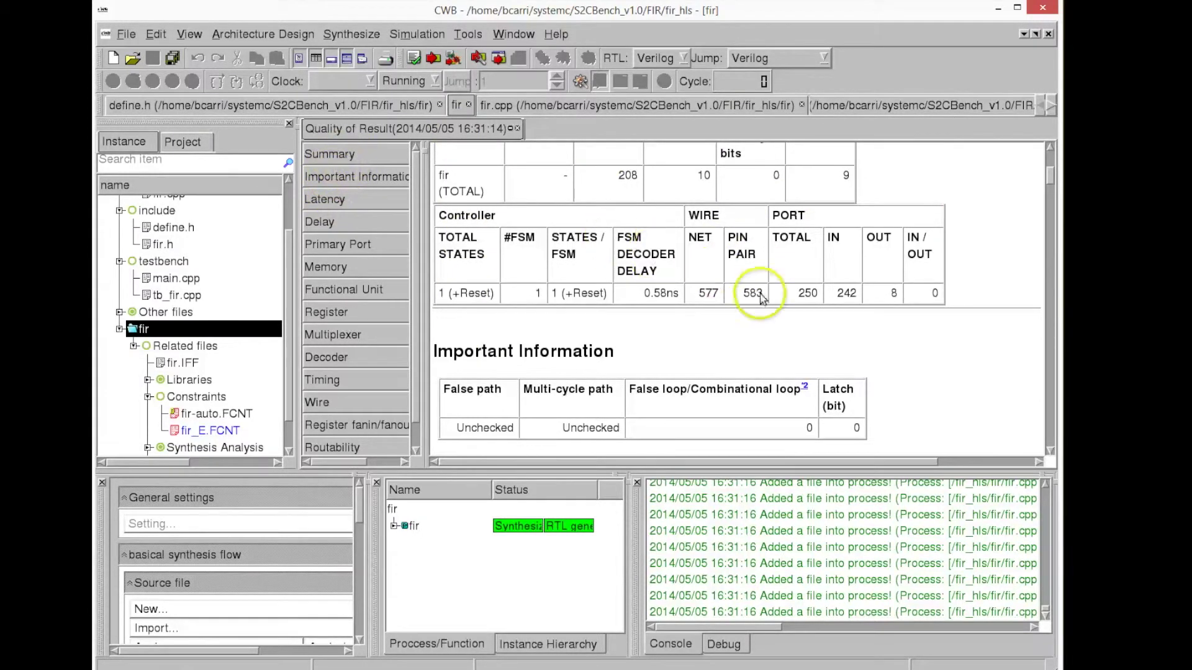
pyautogui.scroll(-8, 798, 319)
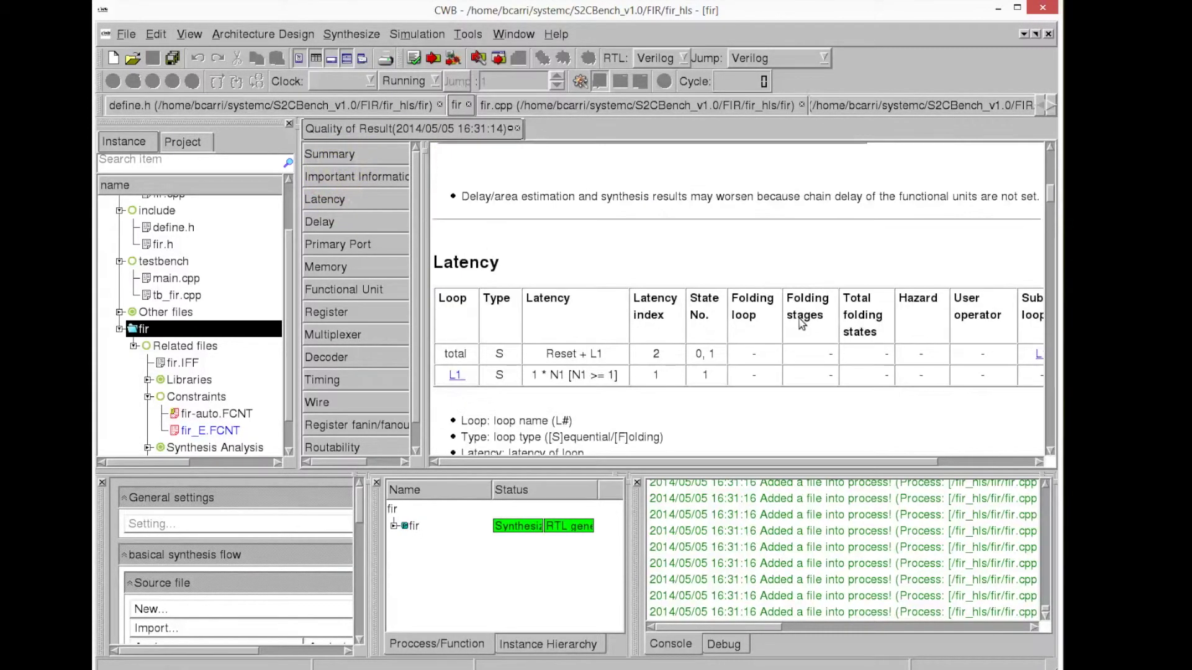
pyautogui.scroll(-14, 799, 319)
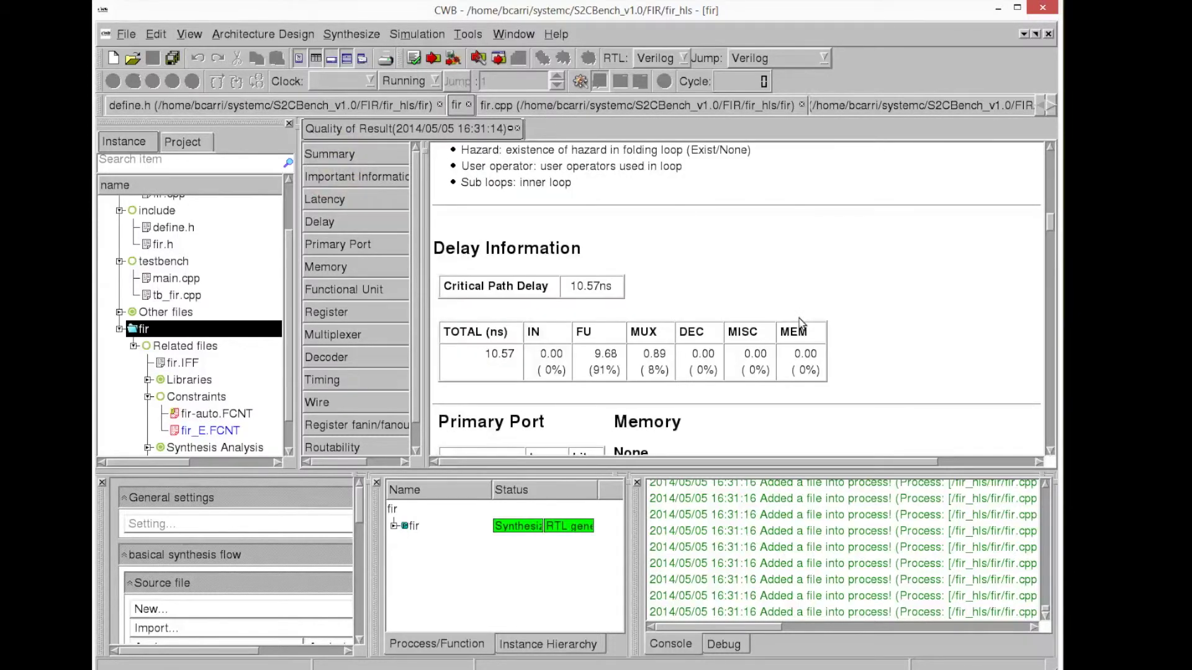
pyautogui.moveTo(590, 242); pyautogui.dragTo(712, 300)
pyautogui.click(712, 300)
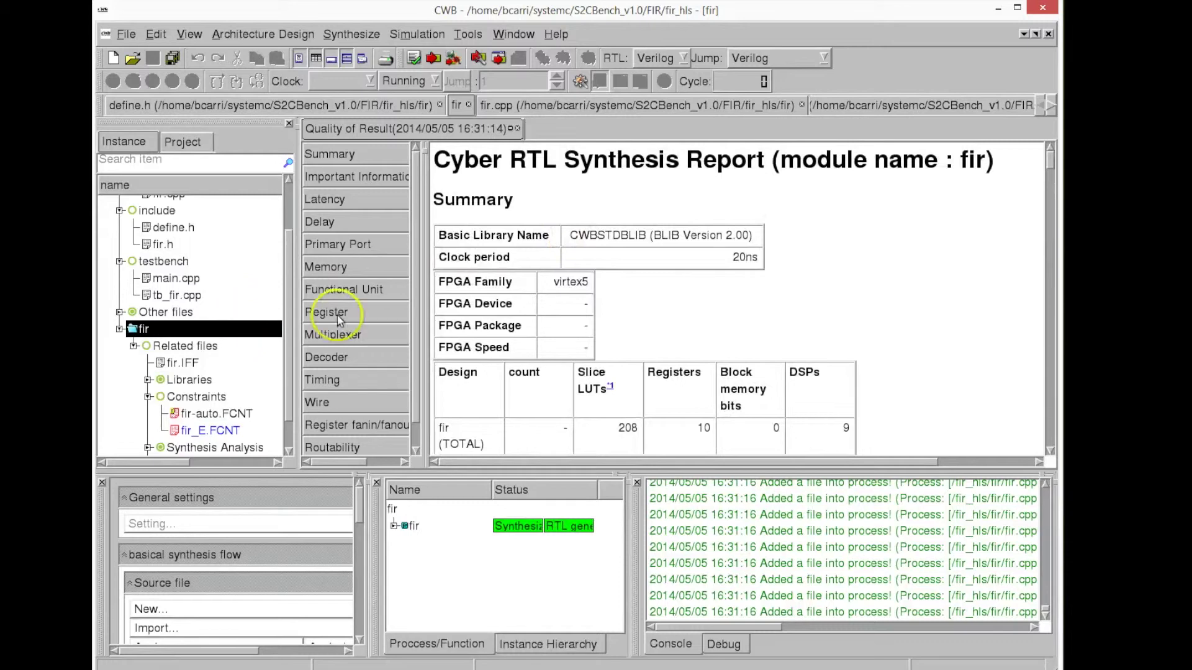
pyautogui.rightClick(143, 329)
# Step: Show fir's datapath schematic, enlarge its window, select adder add24u@2, then close it
pyautogui.click(228, 211)
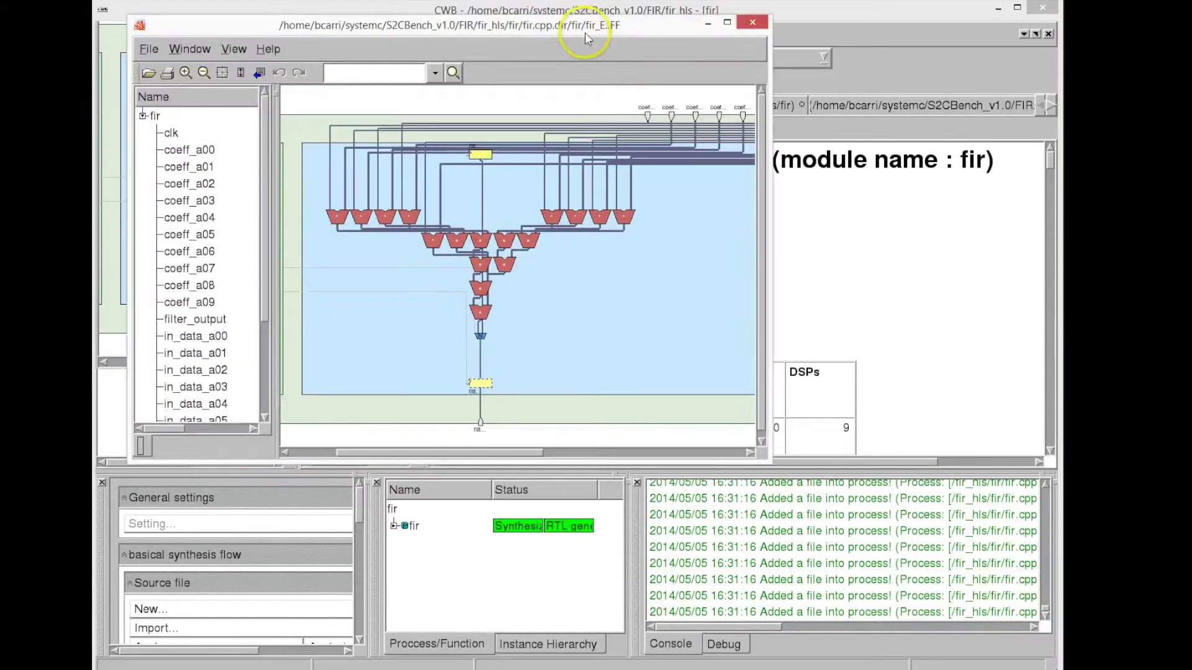
pyautogui.moveTo(590, 31)
pyautogui.mouseDown()
pyautogui.moveTo(682, 99)
pyautogui.moveTo(708, 136)
pyautogui.mouseUp()
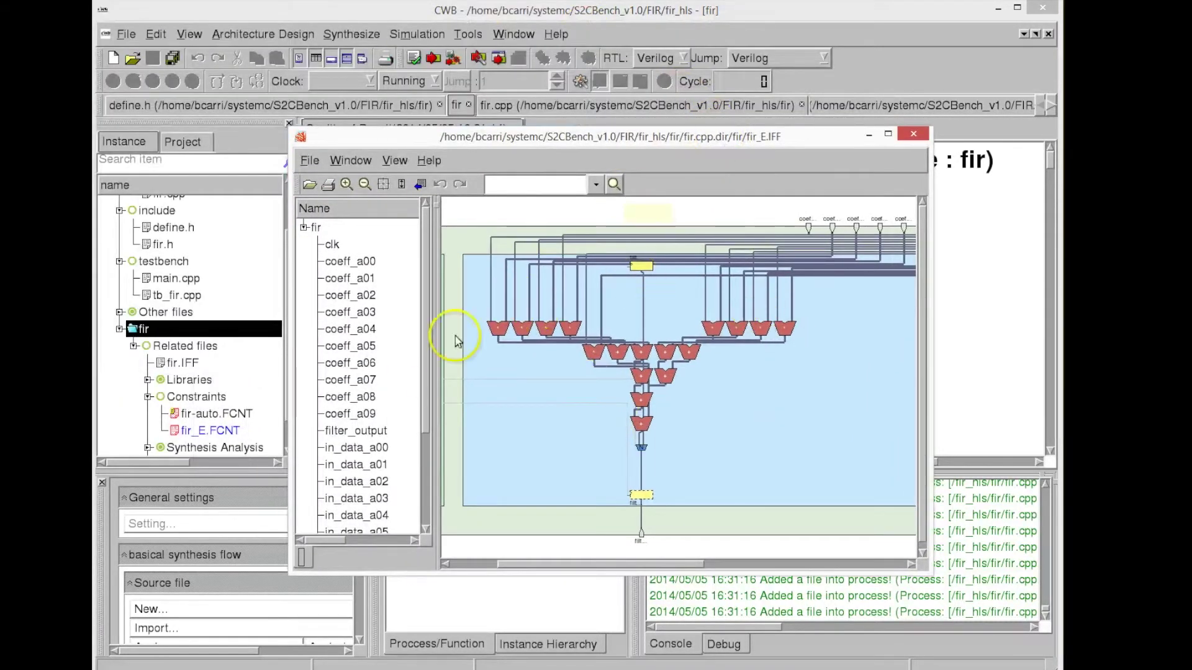
pyautogui.click(532, 565)
pyautogui.moveTo(933, 550); pyautogui.dragTo(984, 551)
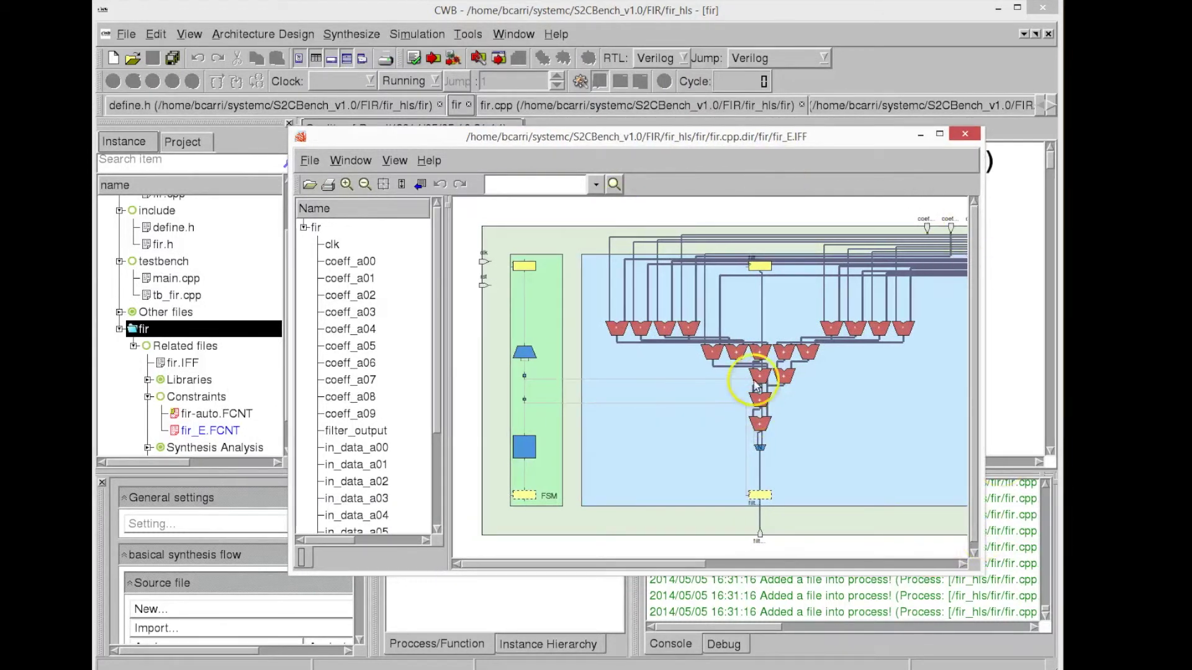
pyautogui.click(760, 352)
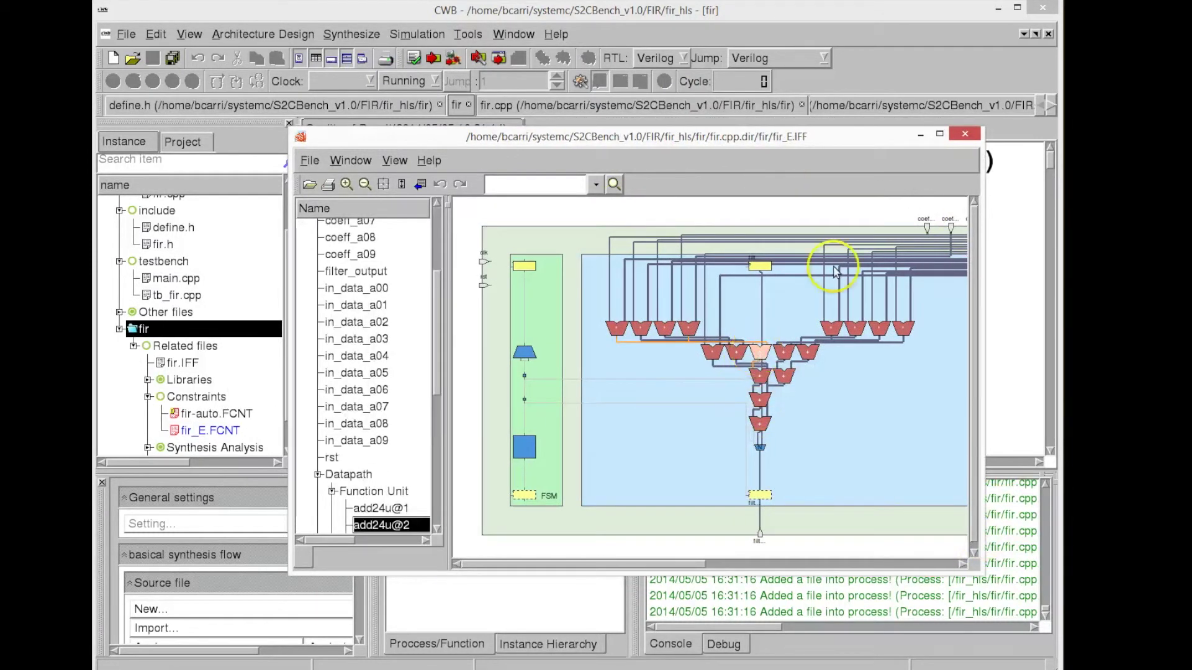
pyautogui.click(965, 135)
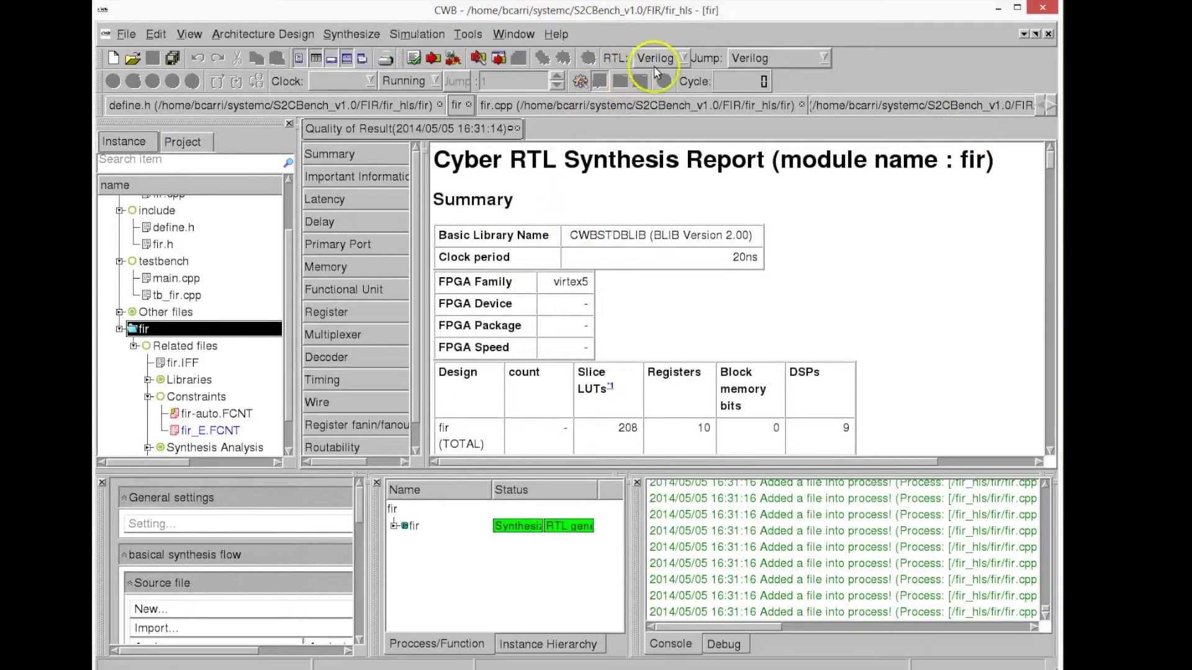
# Step: Confirm Verilog RTL output and open fir_E.v under RTL-LS_script, highlighting the fir module header
pyautogui.click(686, 57)
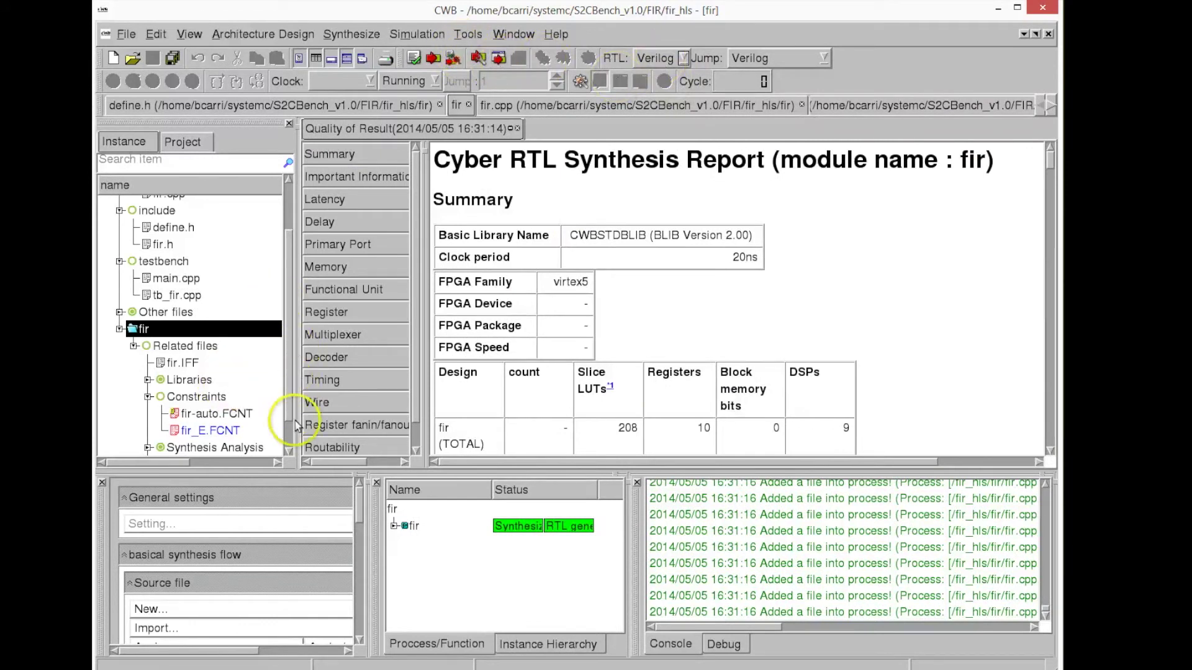
pyautogui.scroll(-2, 167, 430)
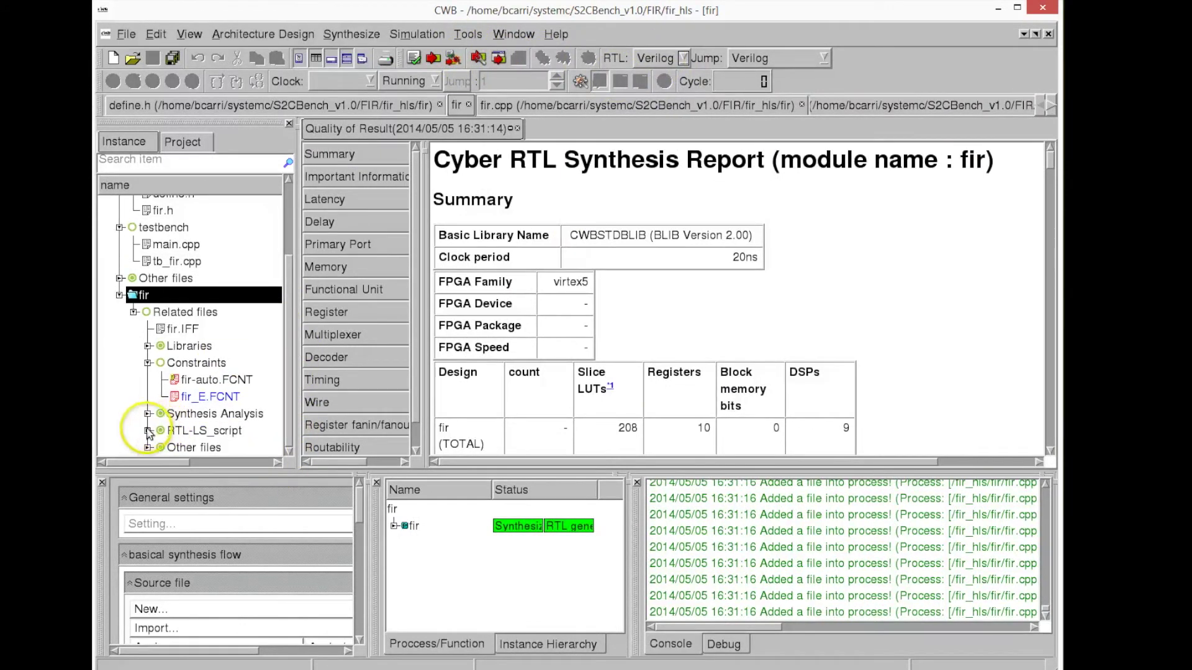
pyautogui.click(147, 430)
pyautogui.scroll(-1, 286, 391)
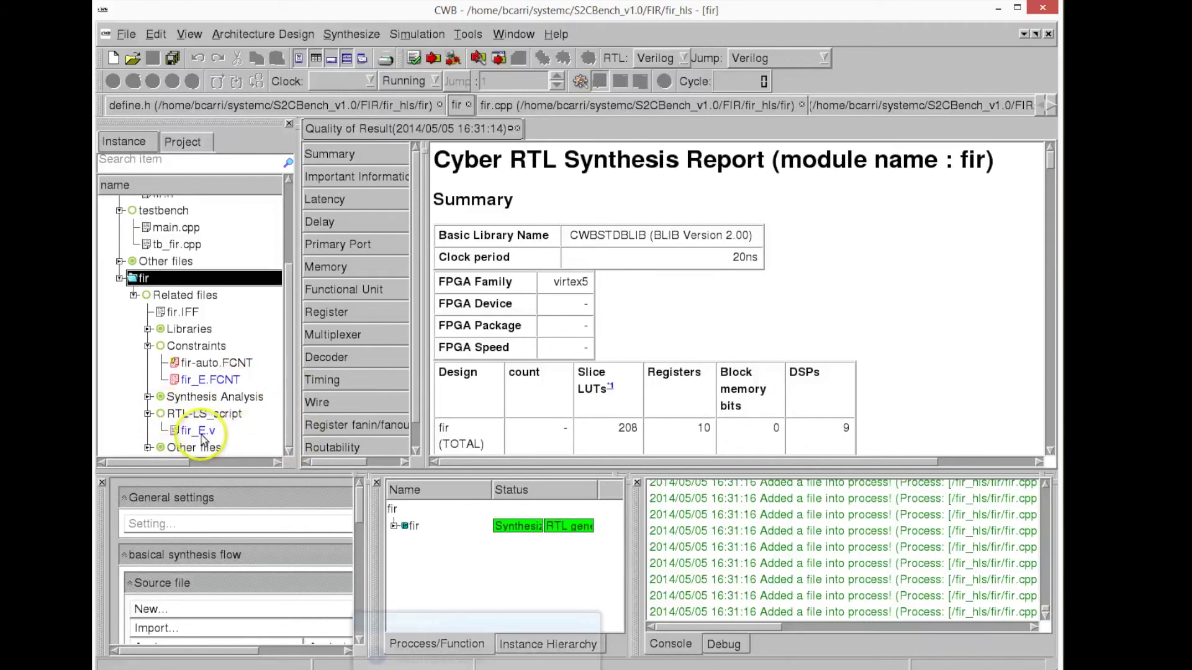
pyautogui.doubleClick(200, 431)
pyautogui.scroll(-12, 650, 330)
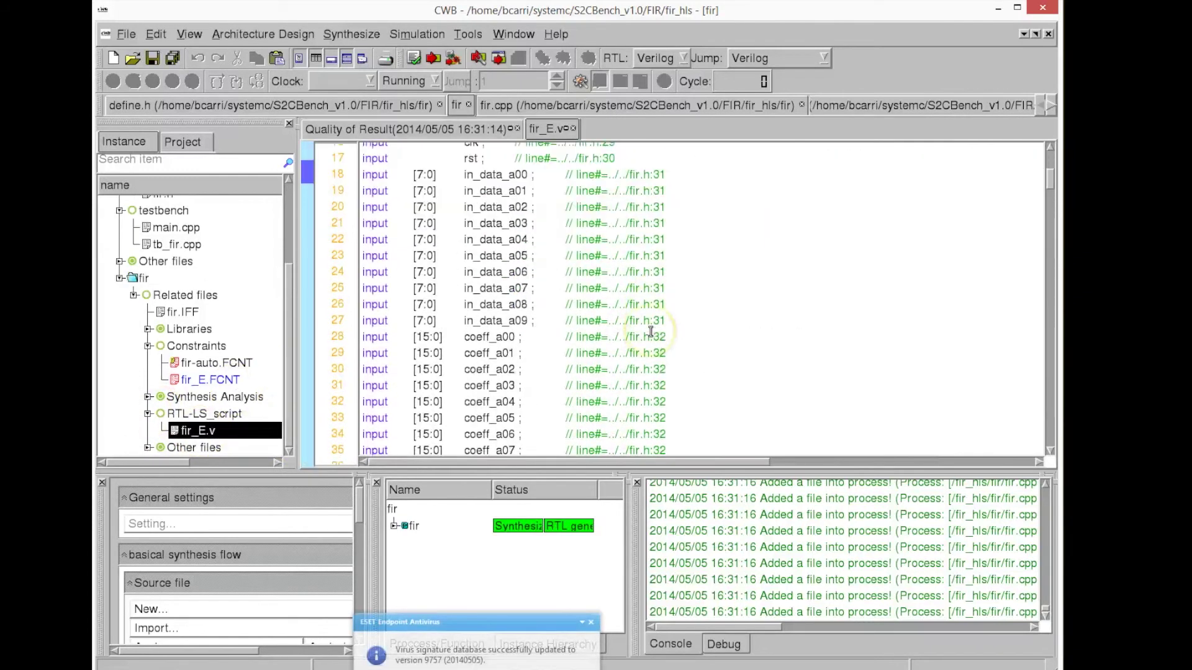
pyautogui.scroll(11, 651, 332)
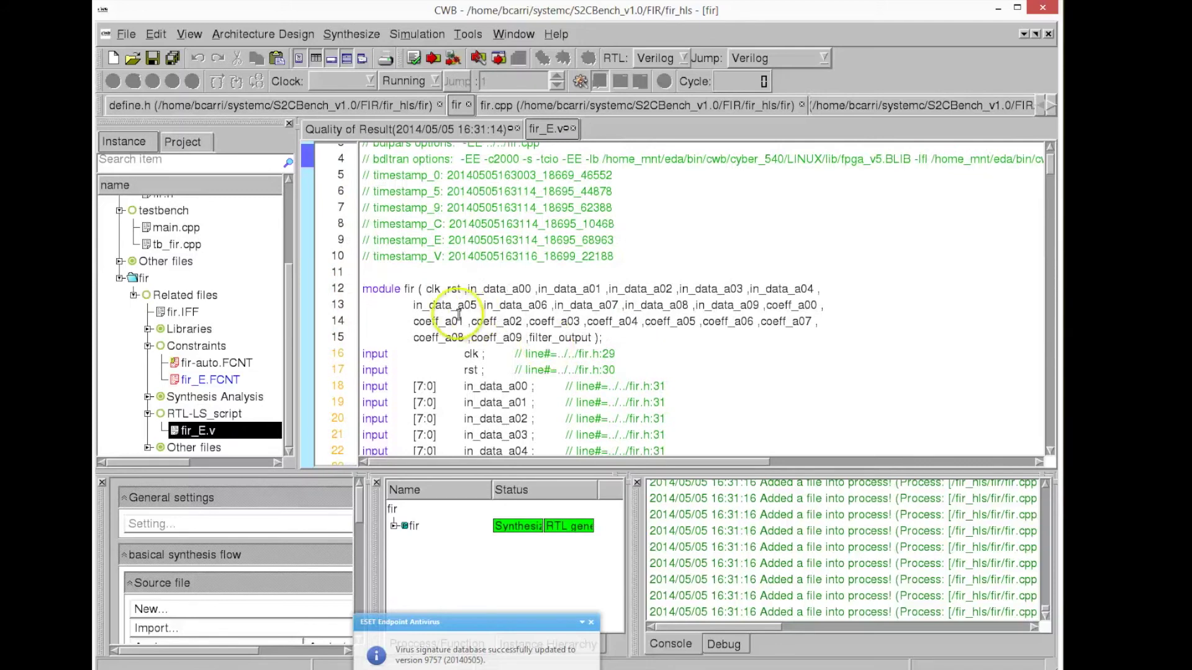
pyautogui.moveTo(385, 288); pyautogui.dragTo(432, 285)
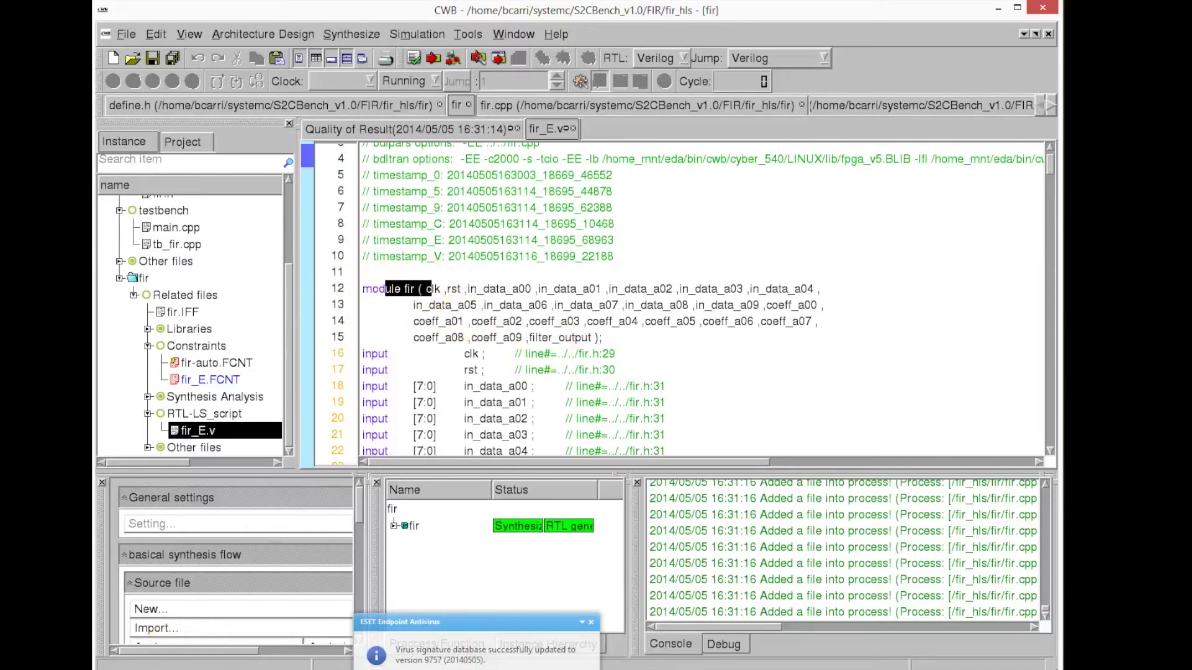